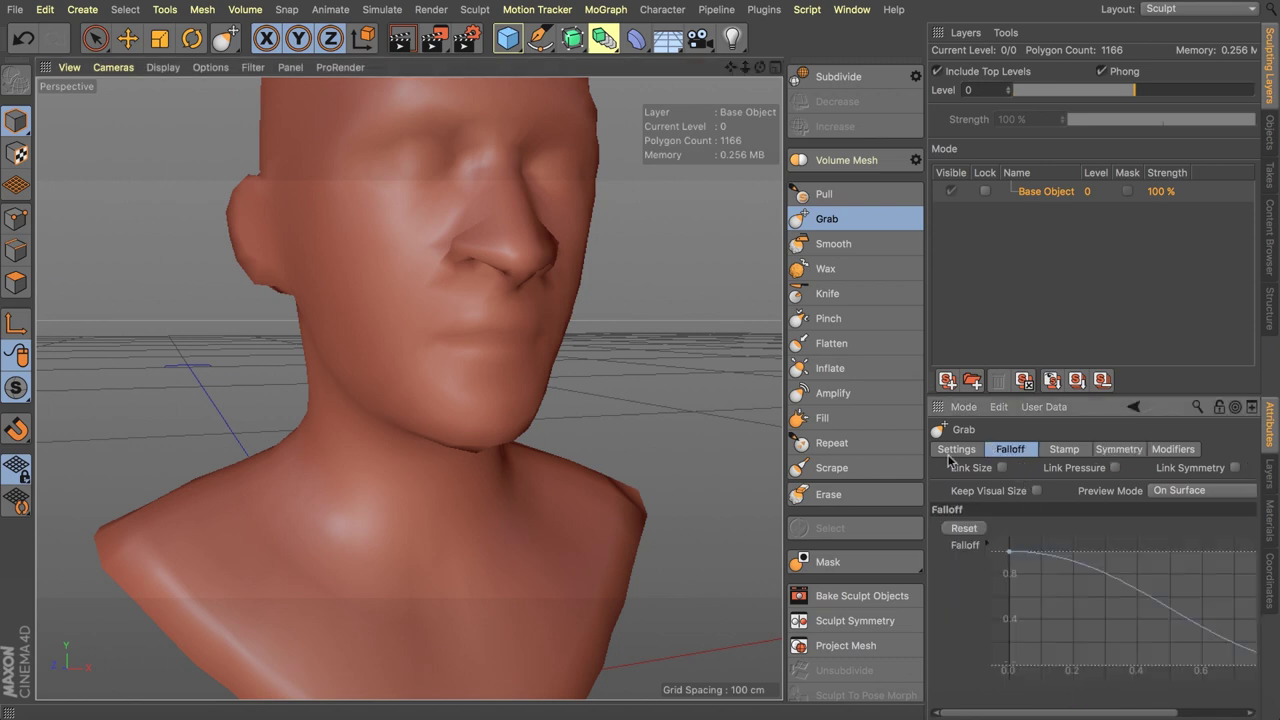
- Review the Grab brush's symmetry, stamp and falloff options, ending on its general settings
{"action": "left_click", "coordinate": [955, 449]}
{"action": "left_click", "coordinate": [1117, 449]}
{"action": "left_click", "coordinate": [1063, 449]}
{"action": "left_click", "coordinate": [1011, 449]}
{"action": "left_click", "coordinate": [956, 449]}
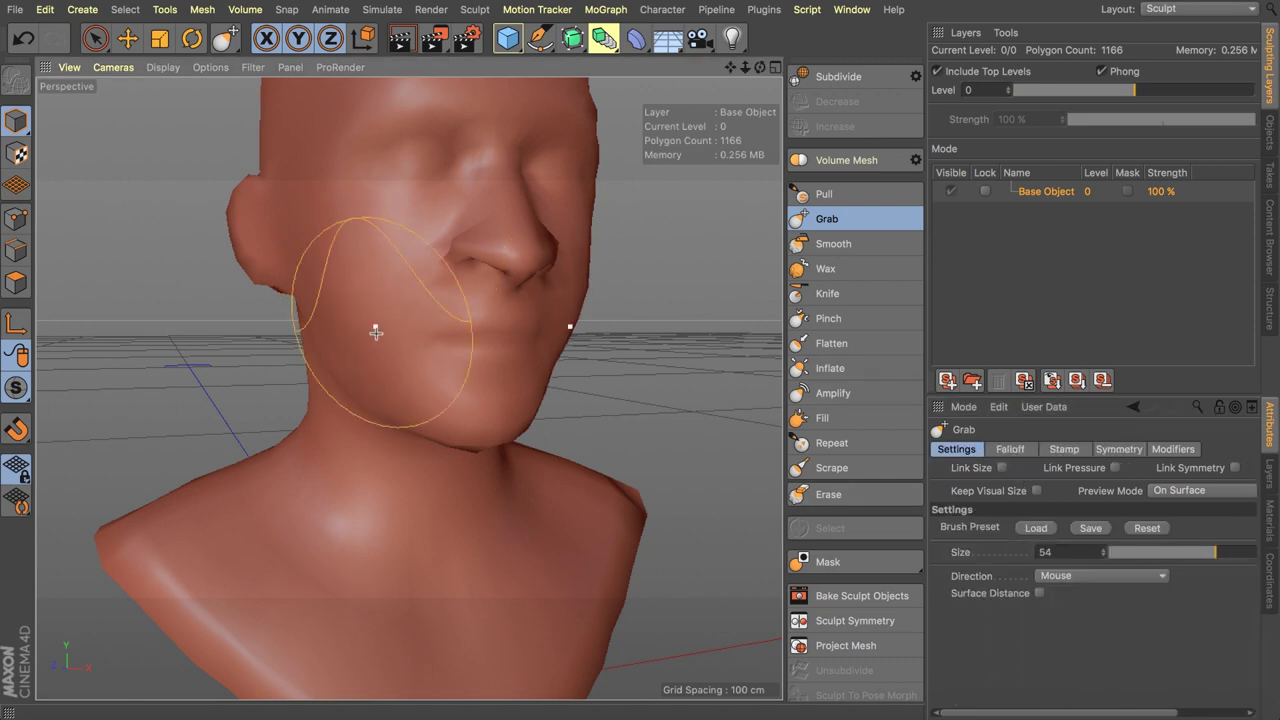
- Reshape the jaw, cheeks and sides of the skull on the base-level bust with the Grab brush at size 54
{"action": "left_click_drag", "start_coordinate": [618, 287], "coordinate": [251, 209], "text": "alt"}
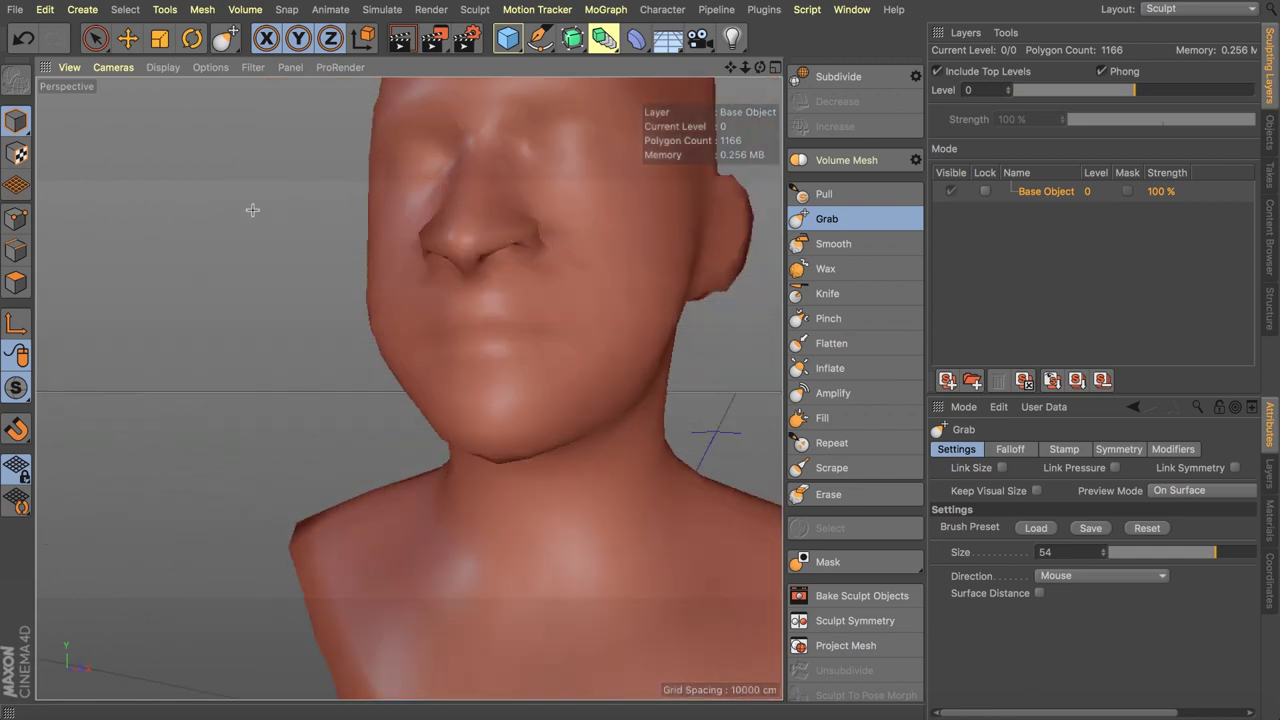
{"action": "scroll", "coordinate": [370, 230], "scroll_direction": "down", "scroll_amount": 5}
{"action": "scroll", "coordinate": [534, 252], "scroll_direction": "up", "scroll_amount": 5}
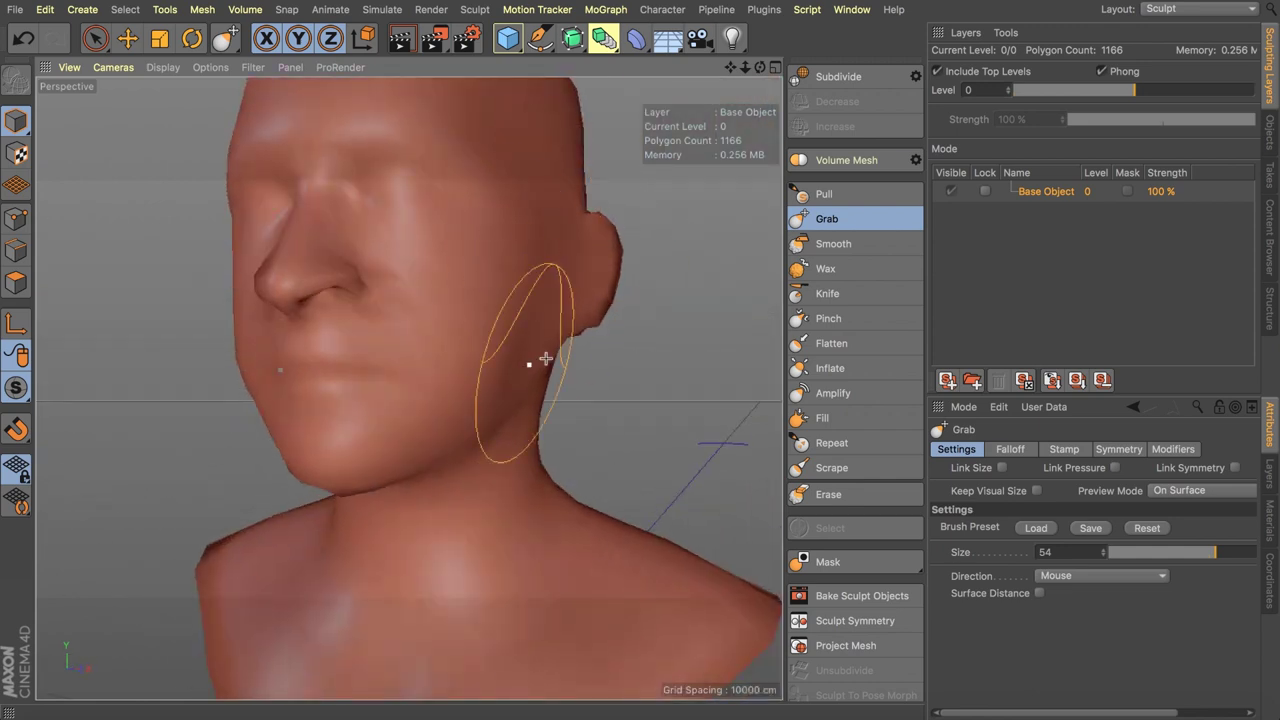
{"action": "scroll", "coordinate": [525, 312], "scroll_direction": "down", "scroll_amount": 5}
{"action": "mouse_move", "coordinate": [540, 300]}
{"action": "left_mouse_down", "text": "alt"}
{"action": "mouse_move", "coordinate": [389, 286]}
{"action": "mouse_move", "coordinate": [362, 354]}
{"action": "mouse_move", "coordinate": [476, 350]}
{"action": "left_mouse_up", "text": "alt"}
{"action": "scroll", "coordinate": [362, 354], "scroll_direction": "up", "scroll_amount": 5}
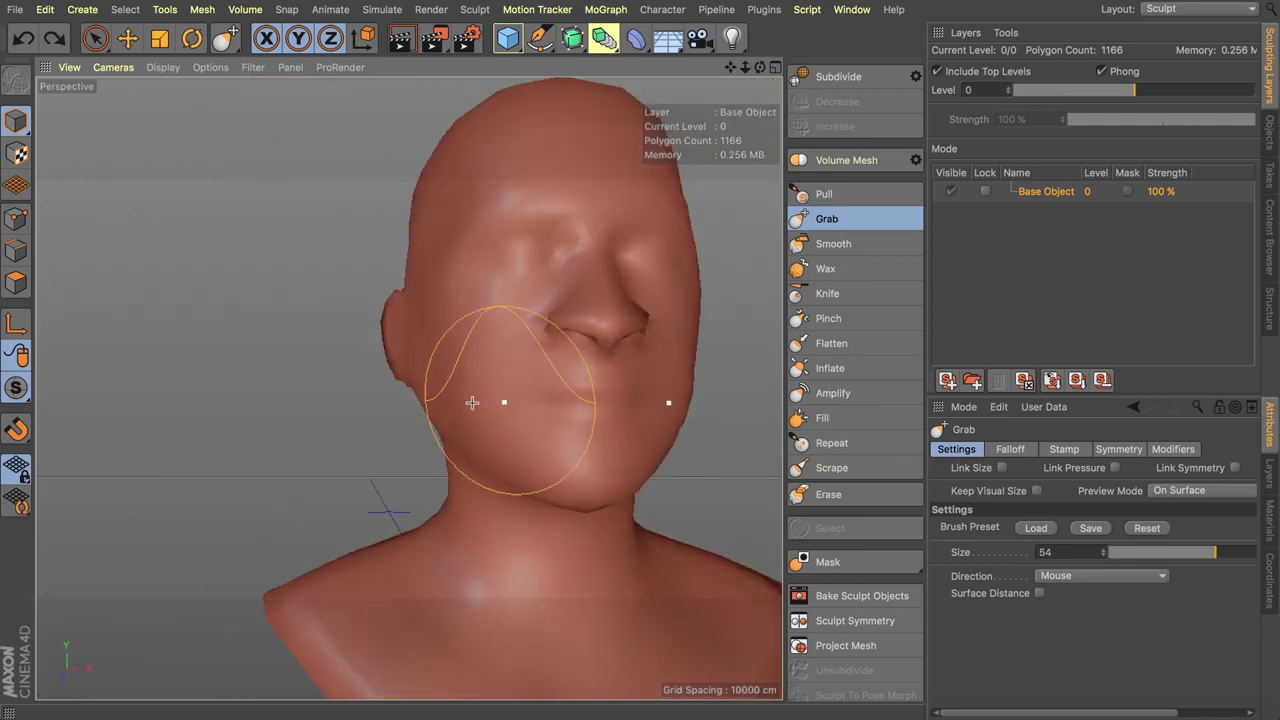
{"action": "mouse_move", "coordinate": [472, 402]}
{"action": "left_mouse_down", "text": "alt"}
{"action": "mouse_move", "coordinate": [503, 374]}
{"action": "mouse_move", "coordinate": [487, 303]}
{"action": "left_mouse_up", "text": "alt"}
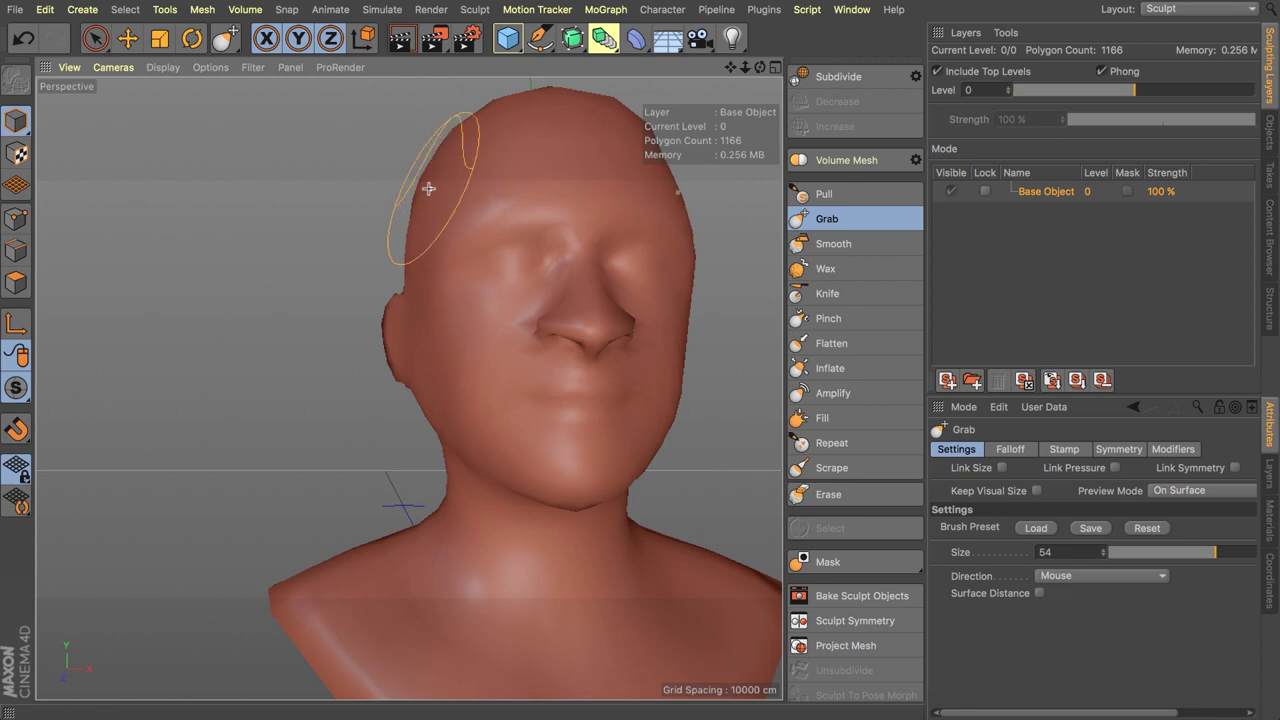
{"action": "scroll", "coordinate": [428, 188], "scroll_direction": "down", "scroll_amount": 5}
{"action": "left_click_drag", "start_coordinate": [630, 190], "coordinate": [514, 177], "text": "alt"}
{"action": "scroll", "coordinate": [514, 177], "scroll_direction": "up", "scroll_amount": 5}
{"action": "left_click_drag", "start_coordinate": [483, 260], "coordinate": [523, 246], "text": "alt"}
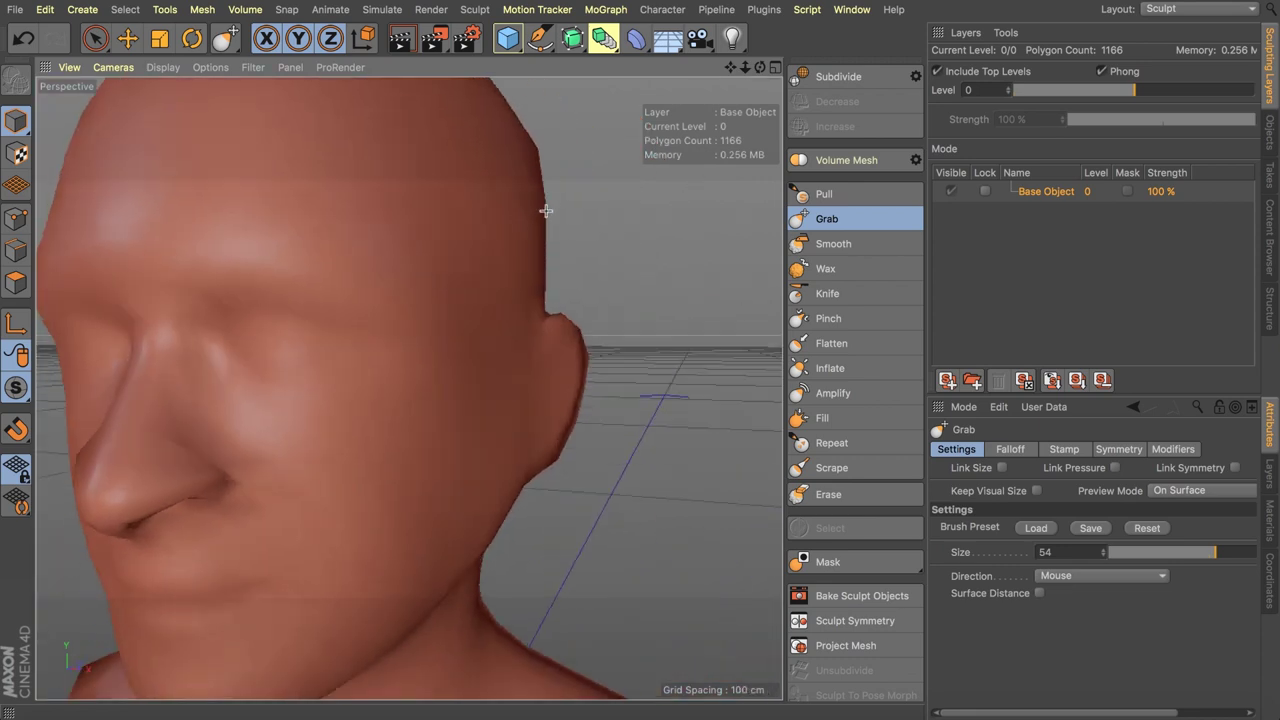
{"action": "scroll", "coordinate": [523, 223], "scroll_direction": "down", "scroll_amount": 4}
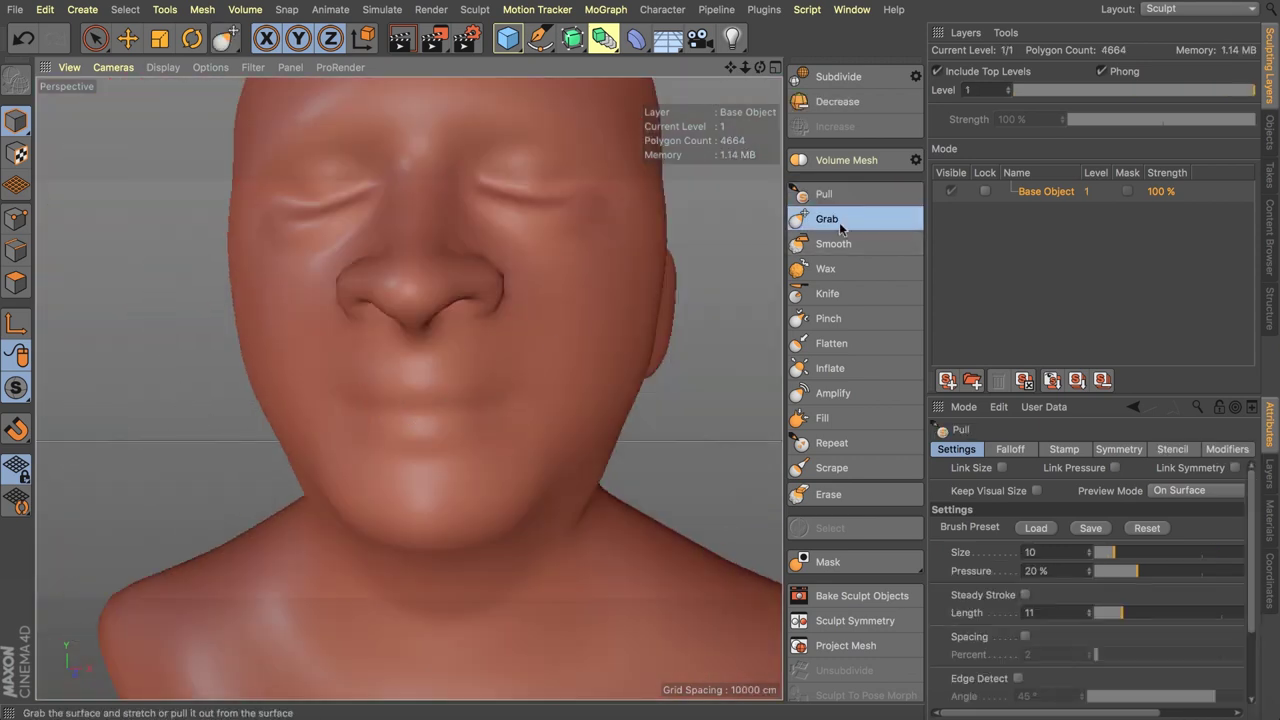
- Shape the smiling face with the Grab brush and carve its creases with the Knife brush at size 9 and 20% pressure
{"action": "left_click", "coordinate": [839, 219]}
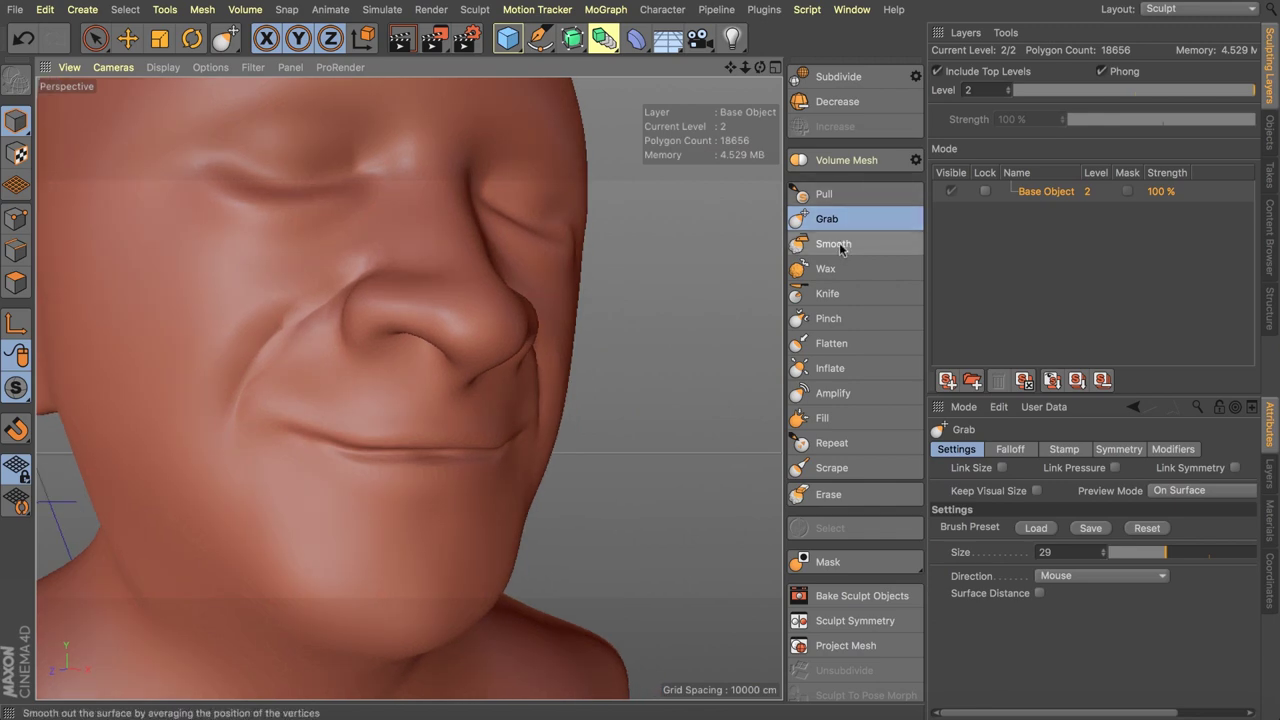
{"action": "left_click", "coordinate": [831, 200]}
{"action": "left_click", "coordinate": [827, 293]}
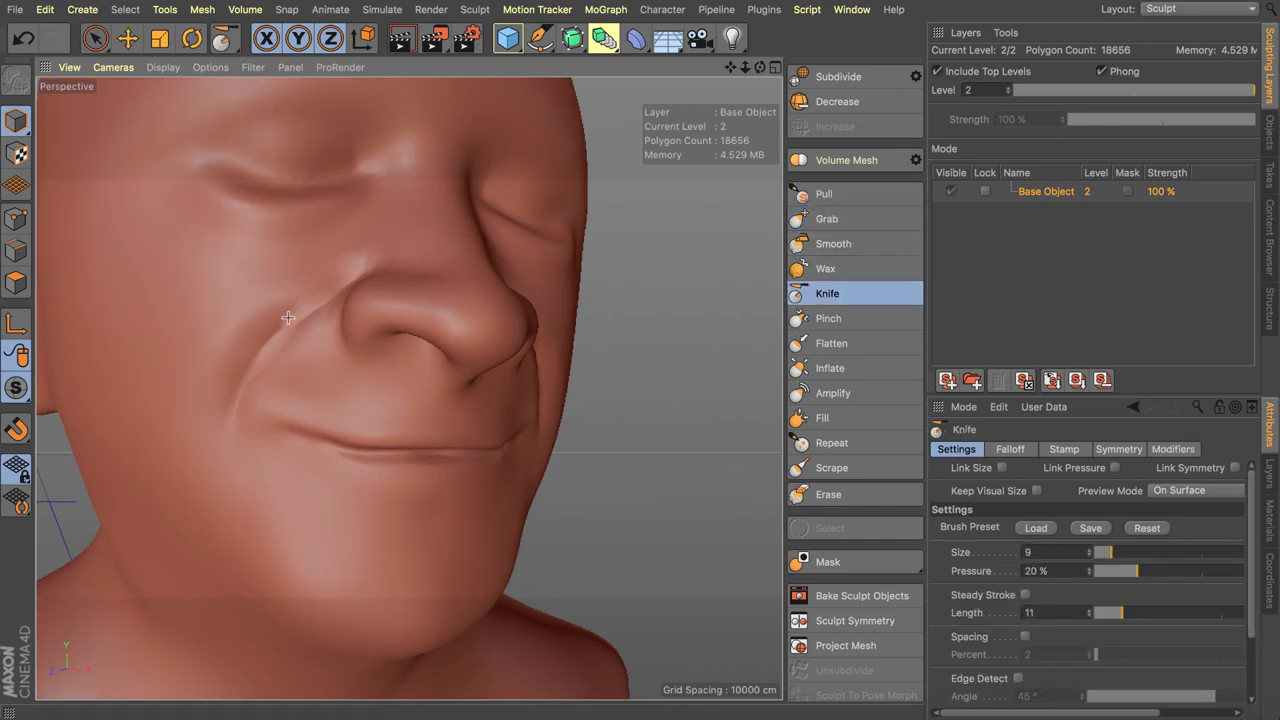
{"action": "scroll", "coordinate": [287, 352], "scroll_direction": "down", "scroll_amount": 10}
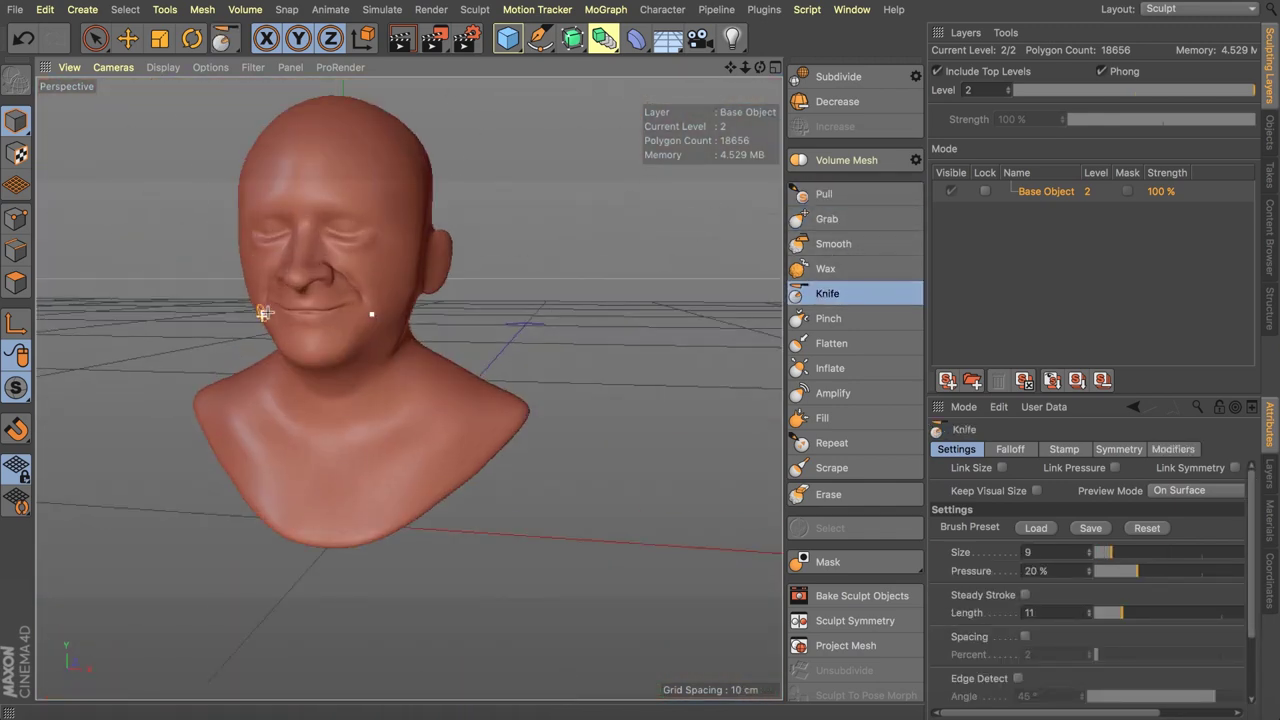
{"action": "scroll", "coordinate": [262, 300], "scroll_direction": "up", "scroll_amount": 8}
{"action": "left_click_drag", "start_coordinate": [272, 271], "coordinate": [435, 263], "text": "alt"}
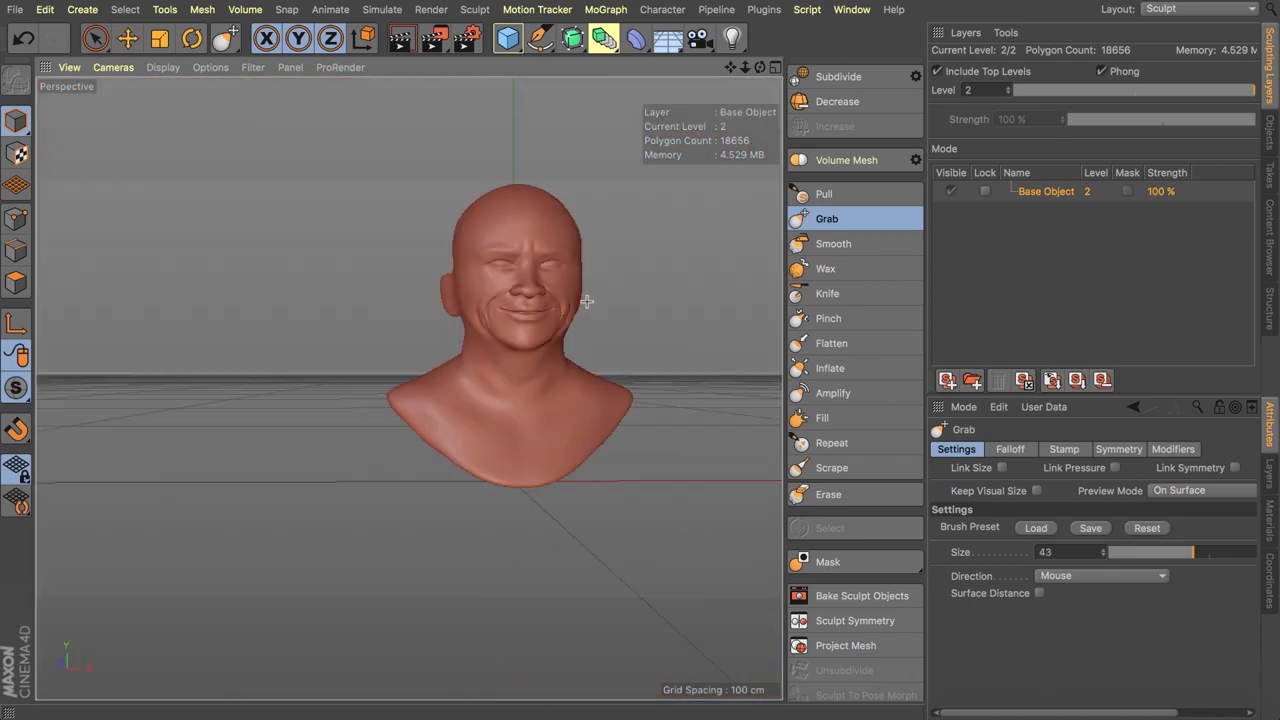
{"action": "mouse_move", "coordinate": [586, 303]}
{"action": "left_mouse_down", "text": "alt"}
{"action": "mouse_move", "coordinate": [523, 297]}
{"action": "mouse_move", "coordinate": [534, 315]}
{"action": "left_mouse_up", "text": "alt"}
{"action": "scroll", "coordinate": [560, 318], "scroll_direction": "up", "scroll_amount": 6}
{"action": "scroll", "coordinate": [560, 318], "scroll_direction": "down", "scroll_amount": 6}
{"action": "scroll", "coordinate": [534, 315], "scroll_direction": "up", "scroll_amount": 6}
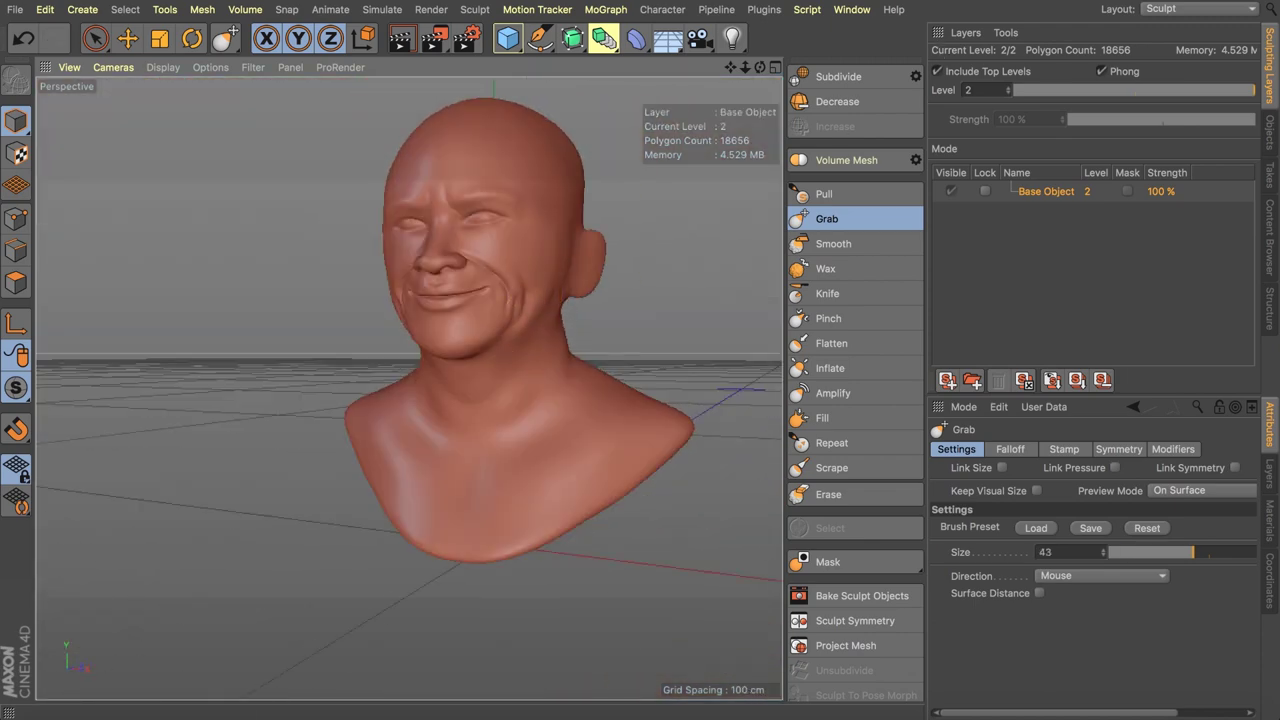
{"action": "left_click", "coordinate": [964, 10]}
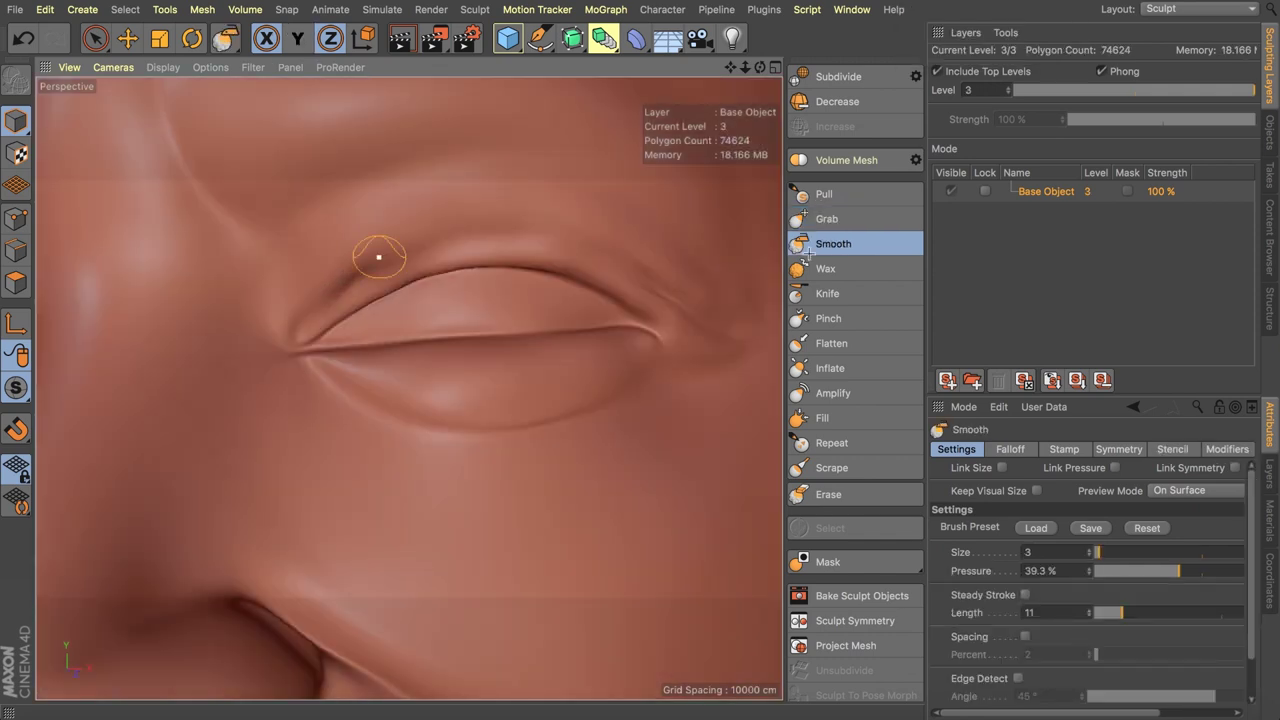
- Sharpen the upper eyelid crease with the Pinch brush at size 4 and 20% pressure
{"action": "left_click", "coordinate": [828, 318]}
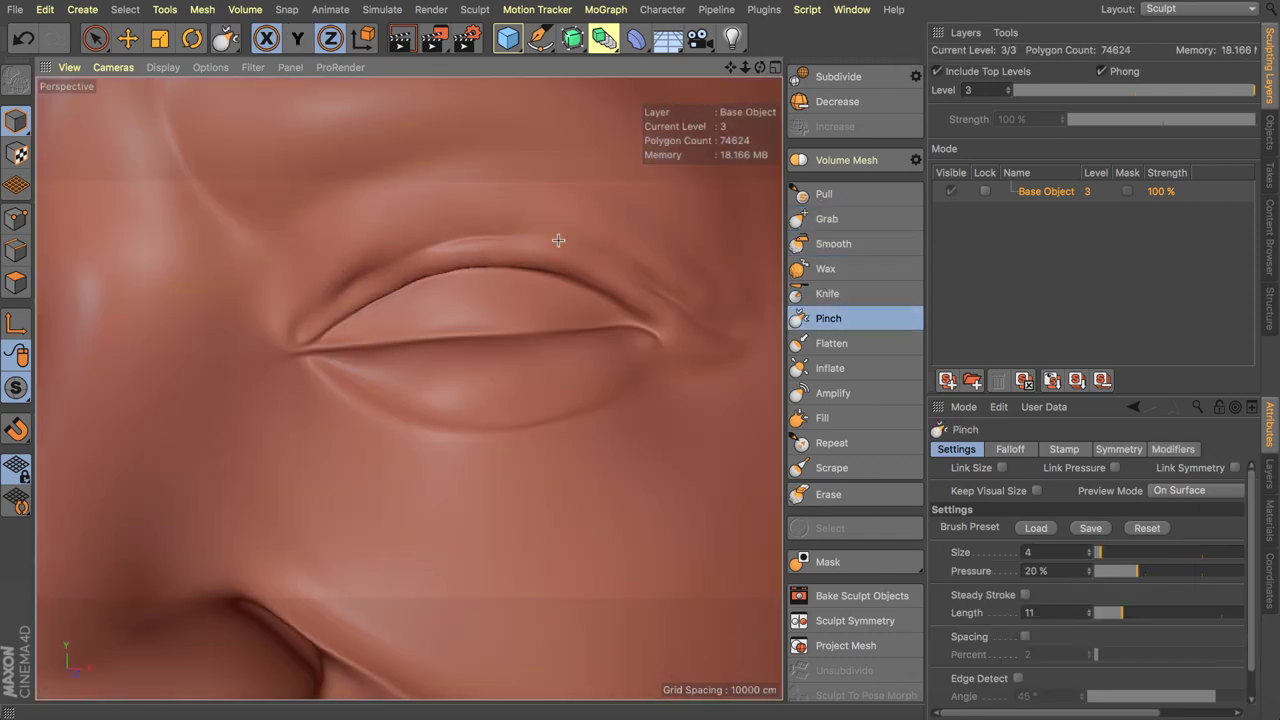
{"action": "scroll", "coordinate": [477, 260], "scroll_direction": "down", "scroll_amount": 10}
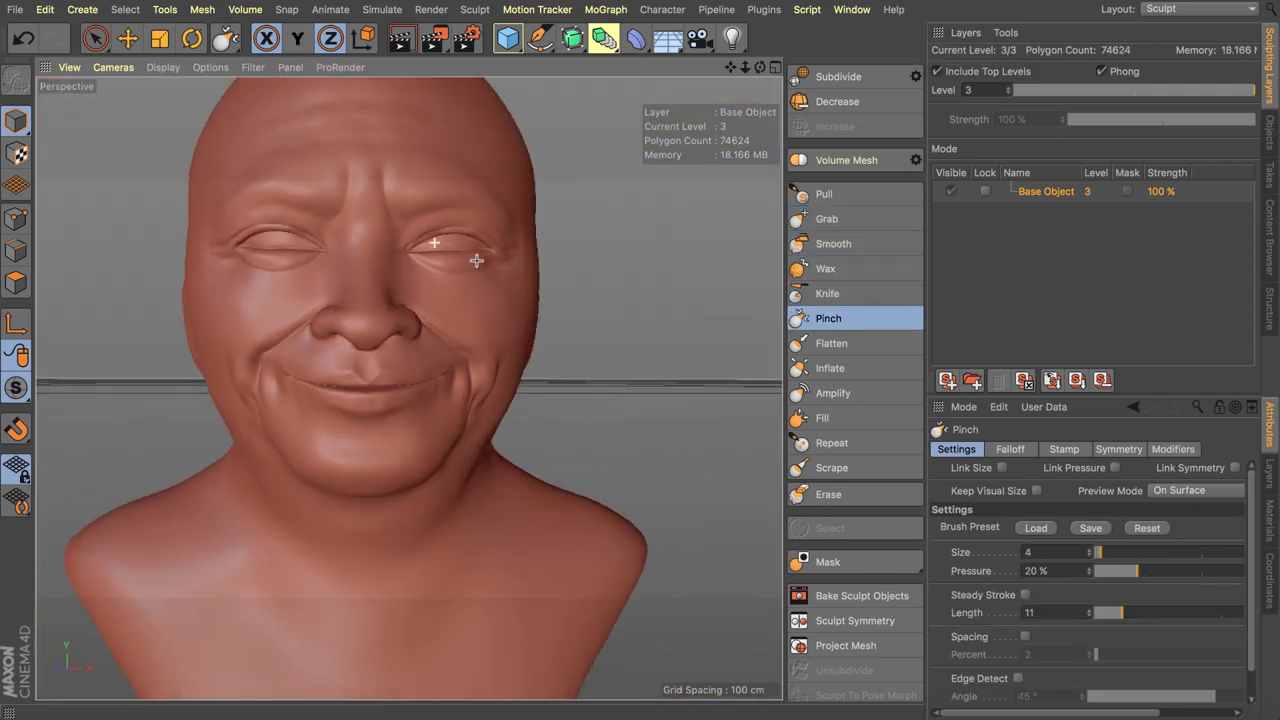
{"action": "scroll", "coordinate": [451, 240], "scroll_direction": "up", "scroll_amount": 10}
{"action": "left_click_drag", "start_coordinate": [434, 249], "coordinate": [309, 246], "text": "alt"}
- Adjust the inner eye corner and eyelids with the Grab brush at size 5 and soften them with the Smooth brush
{"action": "left_click", "coordinate": [826, 218]}
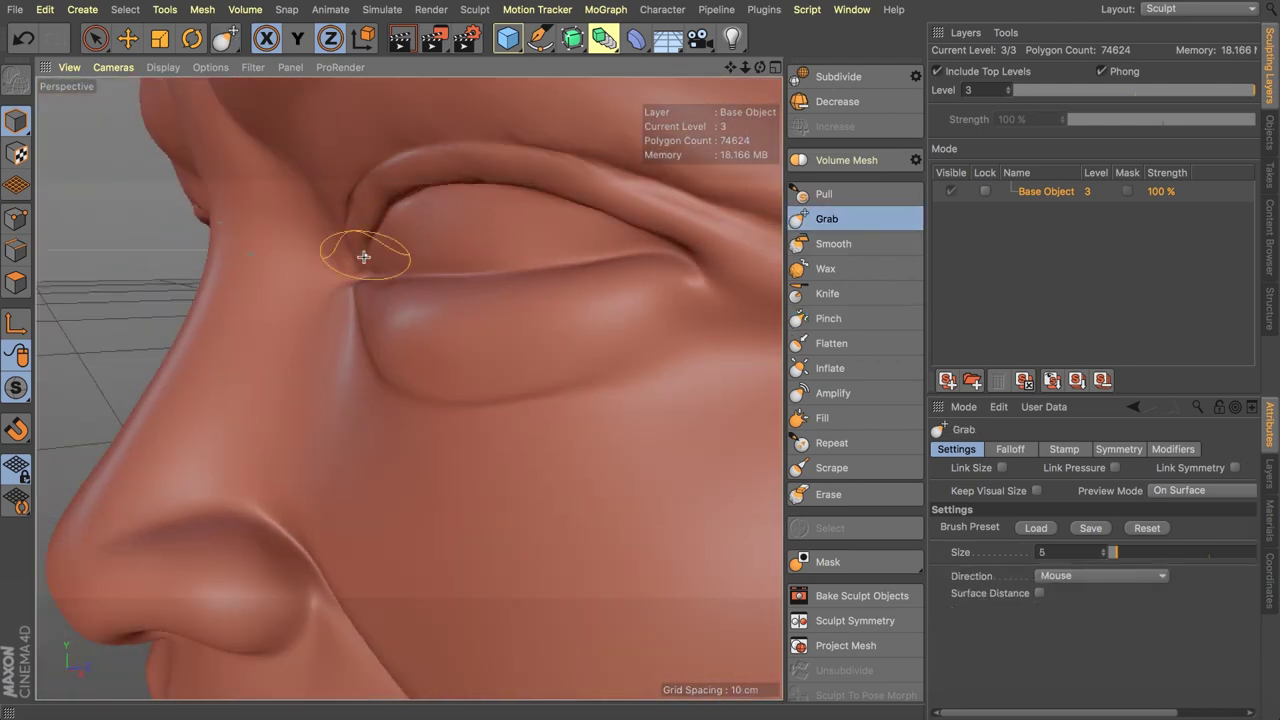
{"action": "left_click_drag", "start_coordinate": [363, 257], "coordinate": [434, 216], "text": "alt"}
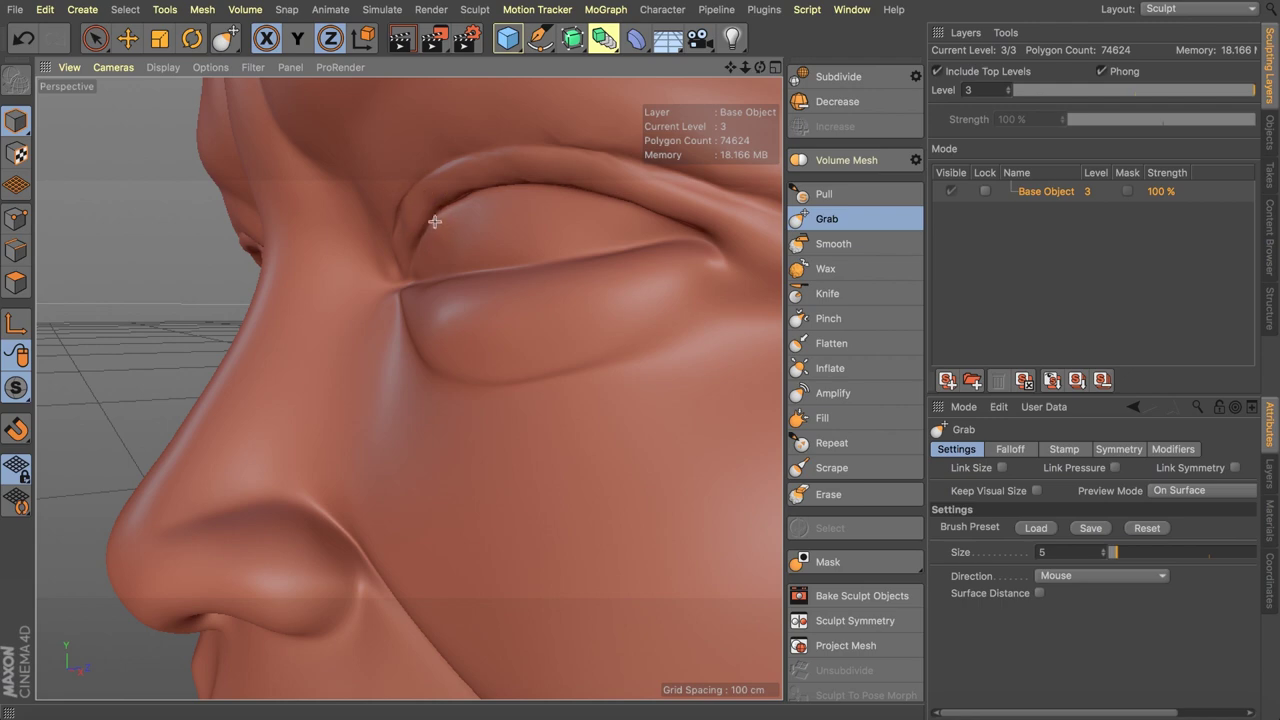
{"action": "left_click_drag", "start_coordinate": [387, 259], "coordinate": [449, 260], "text": "alt"}
{"action": "scroll", "coordinate": [449, 260], "scroll_direction": "down", "scroll_amount": 10}
{"action": "scroll", "coordinate": [430, 258], "scroll_direction": "up", "scroll_amount": 10}
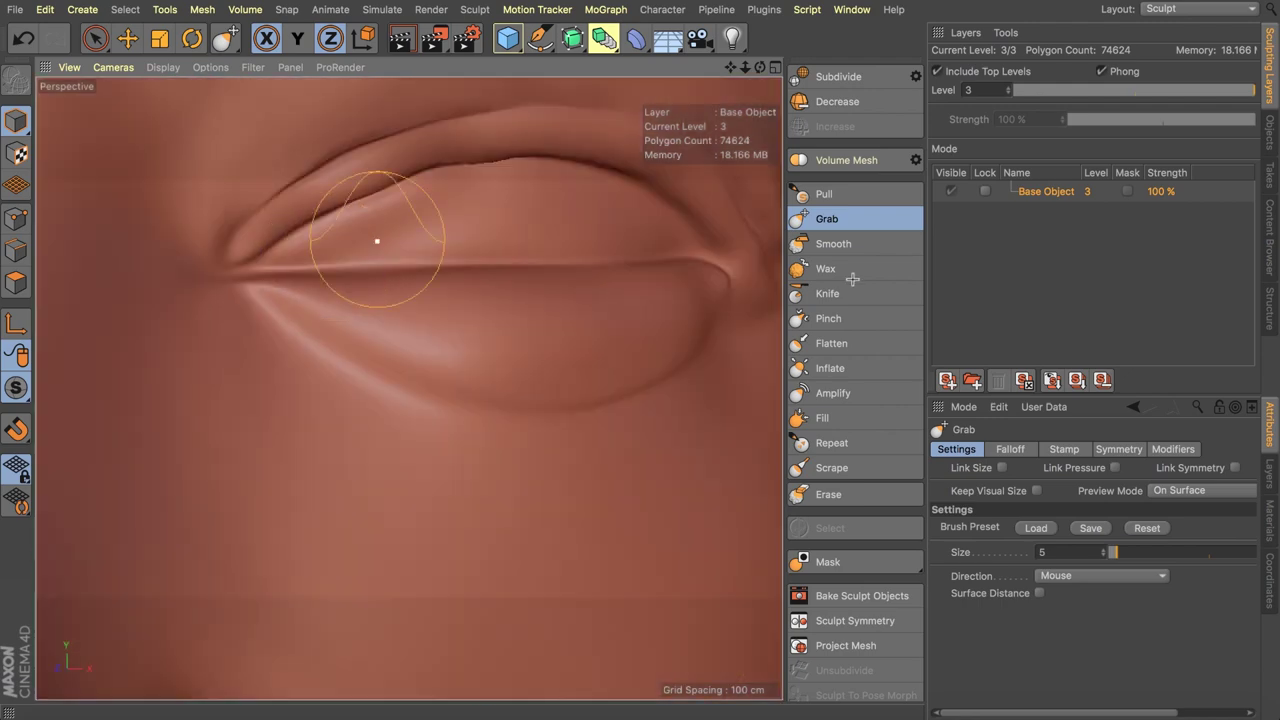
{"action": "left_click", "coordinate": [834, 244]}
{"action": "scroll", "coordinate": [400, 245], "scroll_direction": "down", "scroll_amount": 10}
{"action": "left_click_drag", "start_coordinate": [253, 244], "coordinate": [392, 241], "text": "alt"}
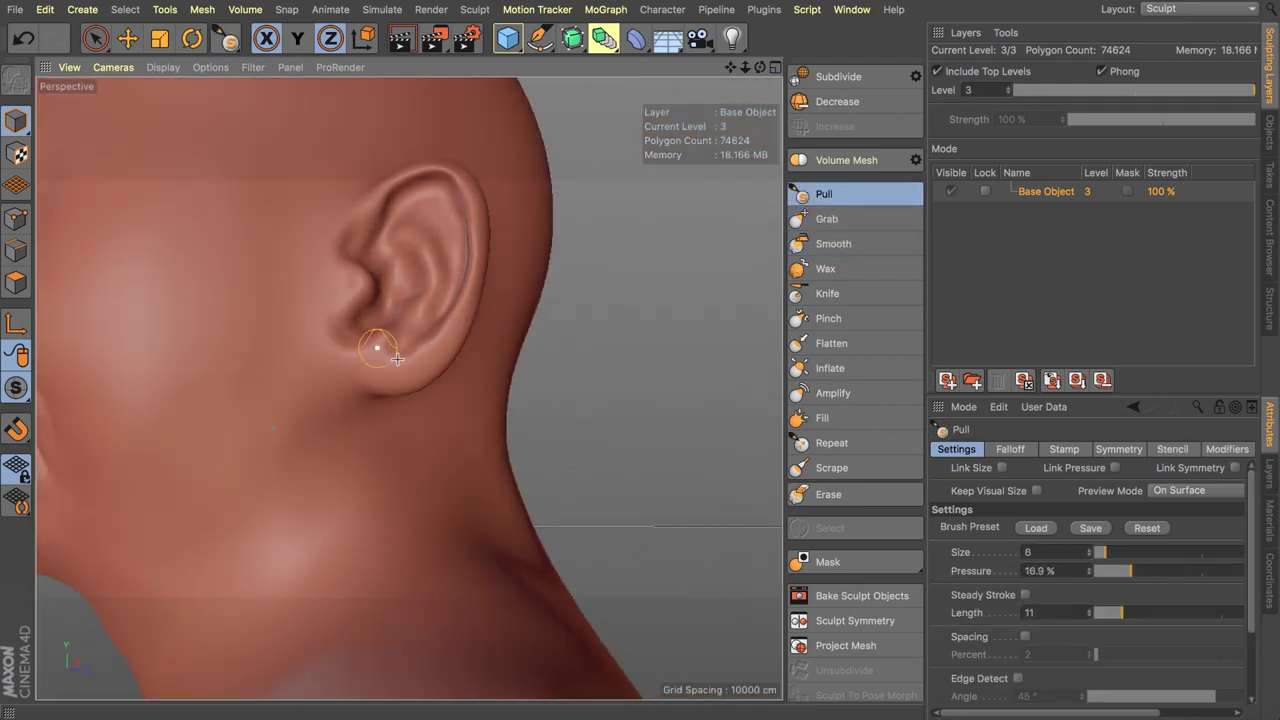
- Undo the last Pull stroke on the ear and rework the area above the lobe with Smooth at size 9 and Pull at size 6
{"action": "key", "text": "ctrl+z"}
{"action": "left_click", "coordinate": [800, 244]}
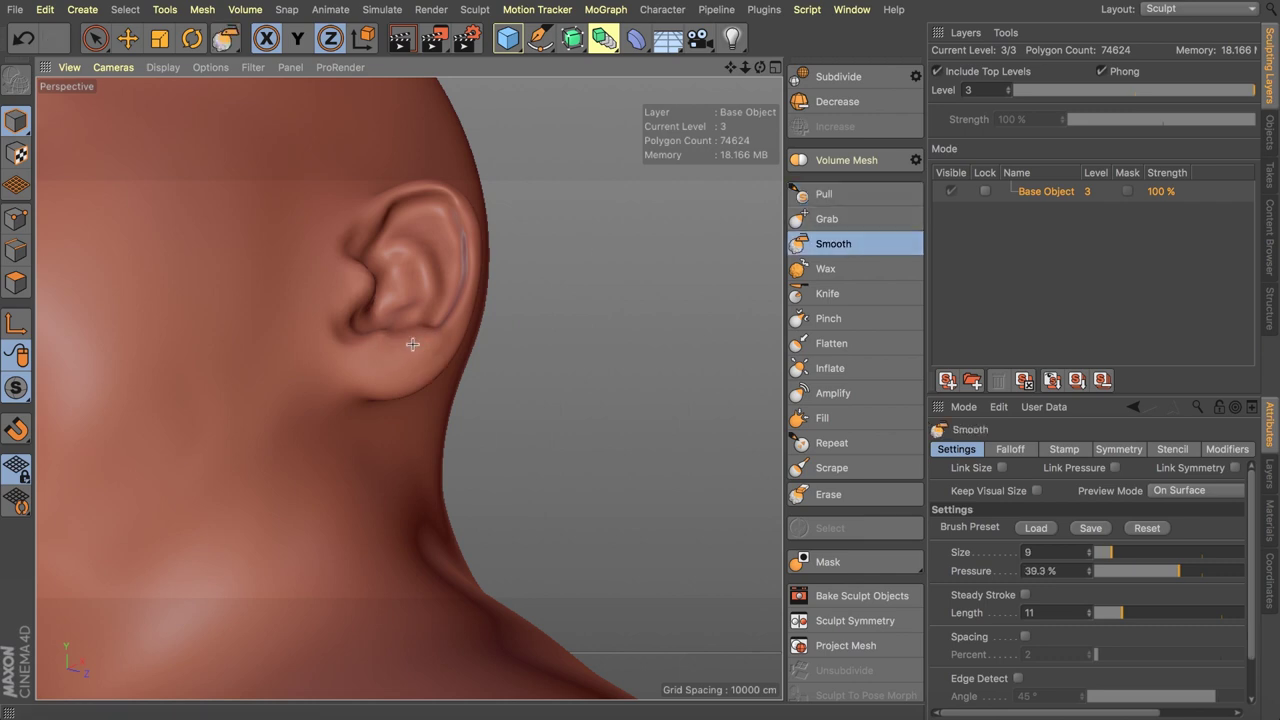
{"action": "left_click", "coordinate": [820, 194]}
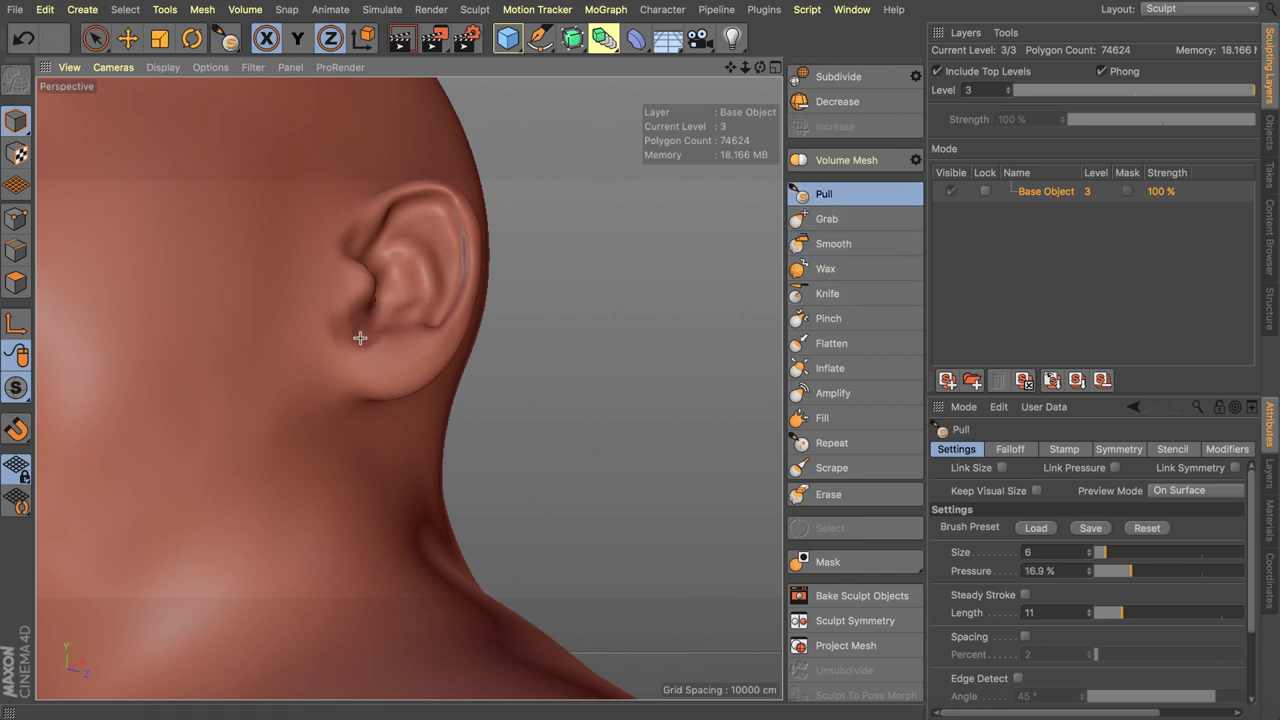
{"action": "right_click_drag", "start_coordinate": [447, 312], "coordinate": [386, 323], "text": "alt"}
{"action": "left_click_drag", "start_coordinate": [386, 323], "coordinate": [483, 380], "text": "alt"}
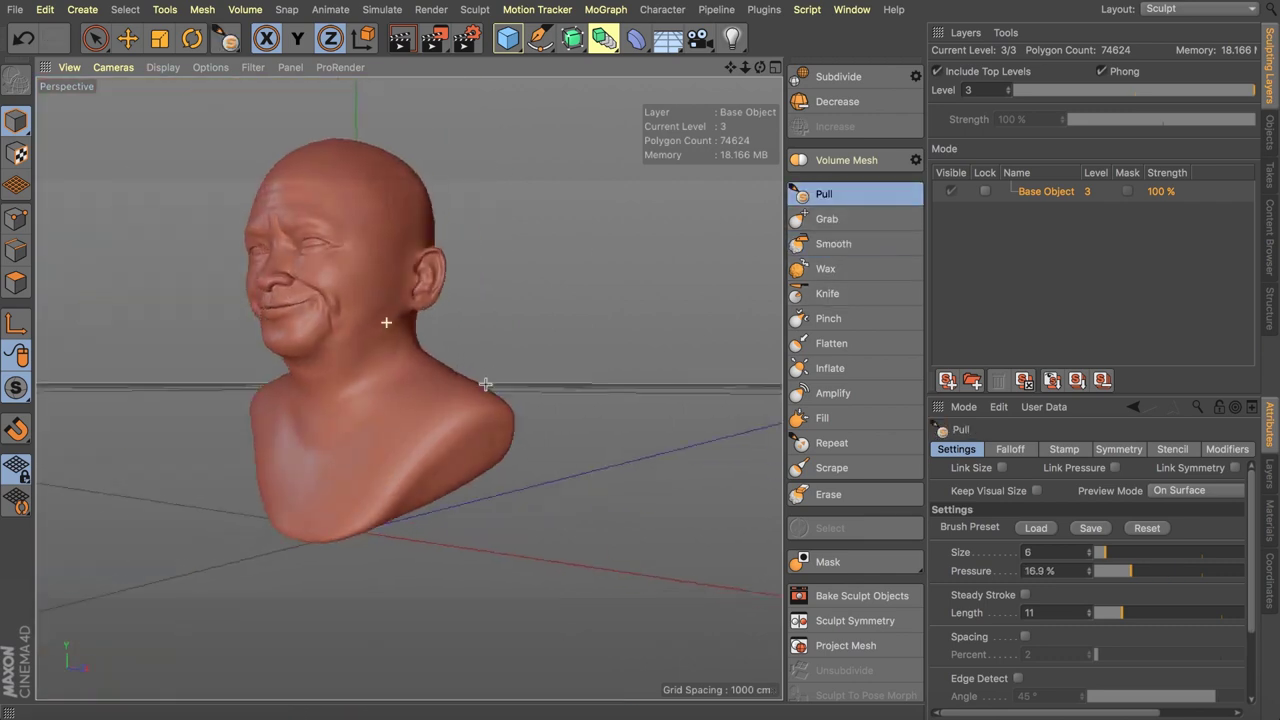
- Refine the face, jaw and neck folds with the Smooth brush at size 9 and the Pull brush at size 16
{"action": "right_click_drag", "start_coordinate": [483, 380], "coordinate": [600, 340], "text": "alt"}
{"action": "left_click", "coordinate": [834, 245]}
{"action": "right_click_drag", "start_coordinate": [460, 203], "coordinate": [409, 189], "text": "alt"}
{"action": "left_click_drag", "start_coordinate": [409, 189], "coordinate": [554, 183], "text": "alt"}
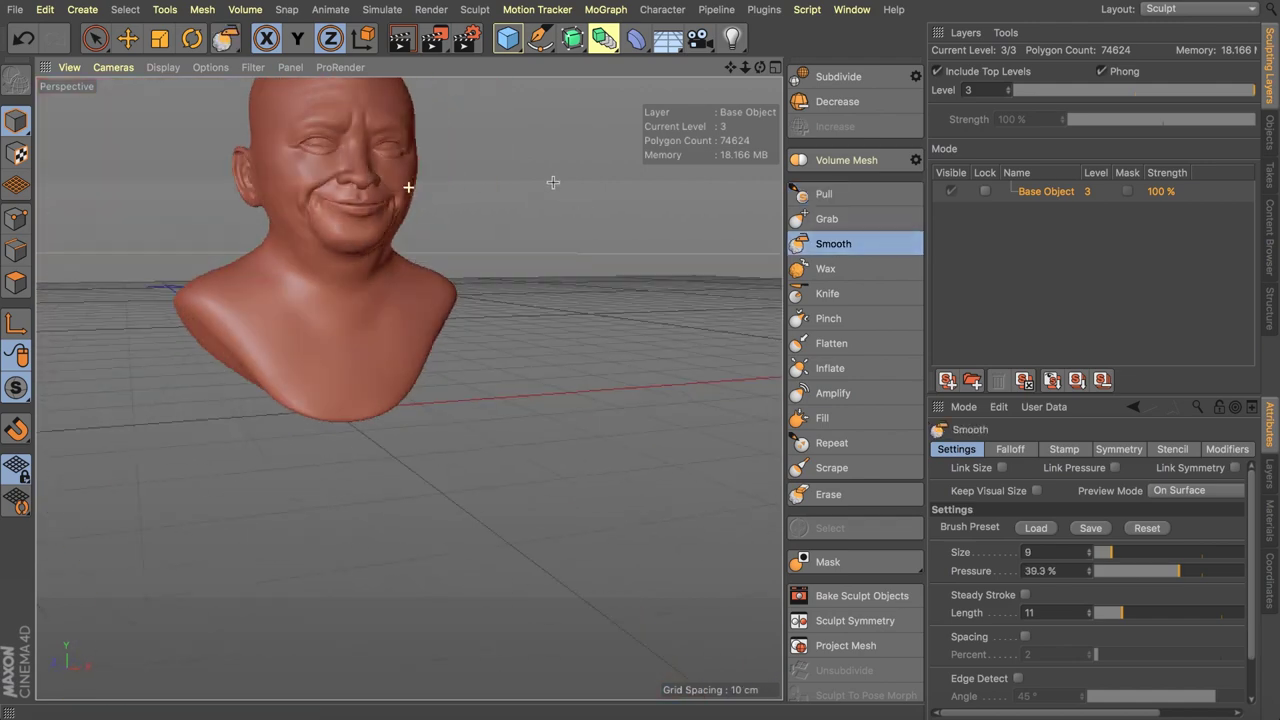
{"action": "right_click_drag", "start_coordinate": [554, 183], "coordinate": [365, 165], "text": "alt"}
{"action": "middle_click_drag", "start_coordinate": [365, 165], "coordinate": [386, 286], "text": "alt"}
{"action": "left_click_drag", "start_coordinate": [343, 289], "coordinate": [400, 345], "text": "alt"}
{"action": "right_click_drag", "start_coordinate": [400, 375], "coordinate": [480, 390], "text": "alt"}
{"action": "mouse_move", "coordinate": [394, 408]}
{"action": "left_mouse_down", "text": "alt"}
{"action": "mouse_move", "coordinate": [597, 400]}
{"action": "mouse_move", "coordinate": [394, 387]}
{"action": "left_mouse_up", "text": "alt"}
{"action": "scroll", "coordinate": [455, 357], "scroll_direction": "up", "scroll_amount": 4}
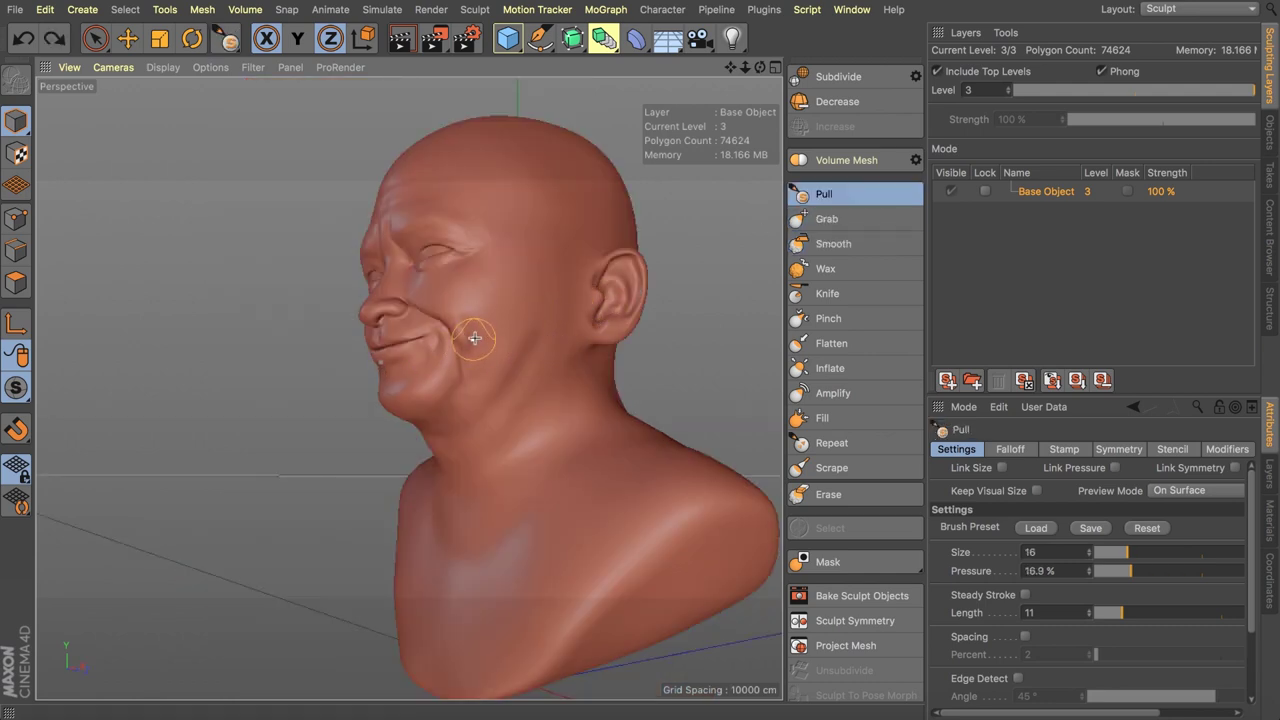
{"action": "left_click_drag", "start_coordinate": [475, 338], "coordinate": [448, 484], "text": "alt"}
{"action": "mouse_move", "coordinate": [552, 366]}
{"action": "left_mouse_down", "text": "alt"}
{"action": "mouse_move", "coordinate": [483, 440]}
{"action": "mouse_move", "coordinate": [627, 341]}
{"action": "left_mouse_up", "text": "alt"}
- Adjust the outer eye corners and upper eyelids with the Grab brush at size 12, and switch to the Pull brush
{"action": "left_click", "coordinate": [828, 219]}
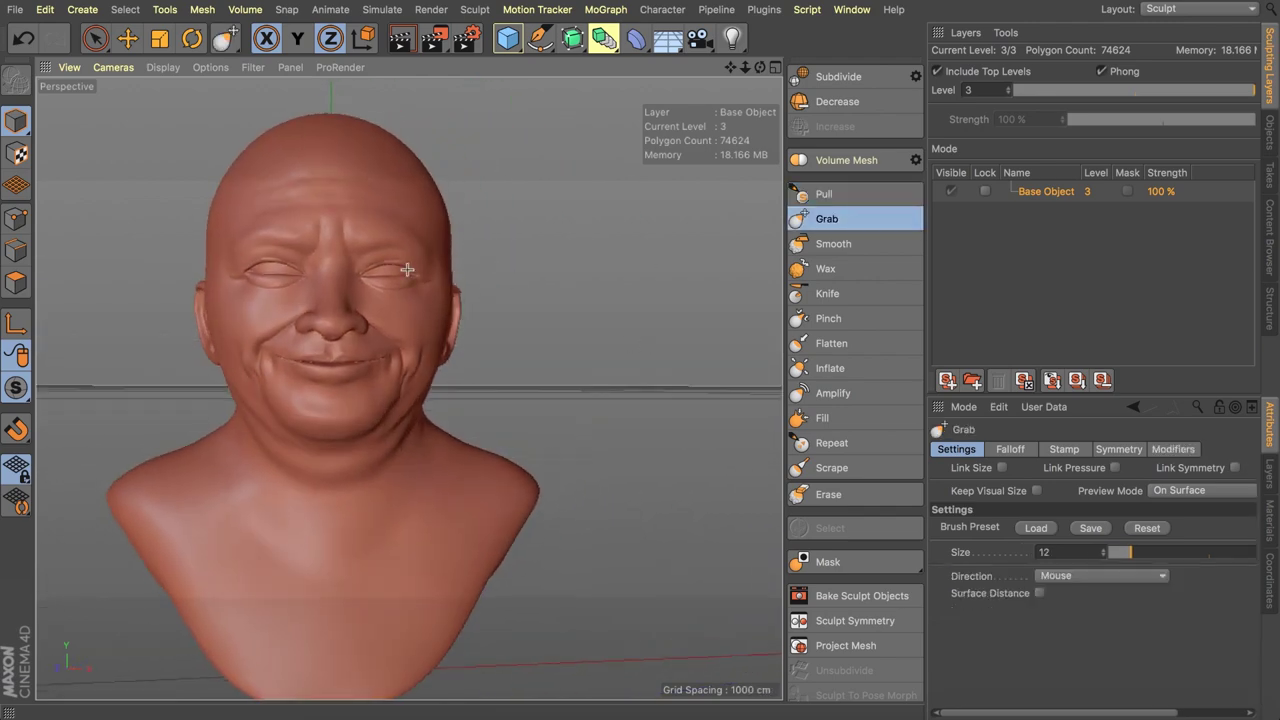
{"action": "scroll", "coordinate": [410, 264], "scroll_direction": "up", "scroll_amount": 5}
{"action": "scroll", "coordinate": [550, 245], "scroll_direction": "down", "scroll_amount": 5}
{"action": "left_click_drag", "start_coordinate": [583, 257], "coordinate": [523, 280], "text": "alt"}
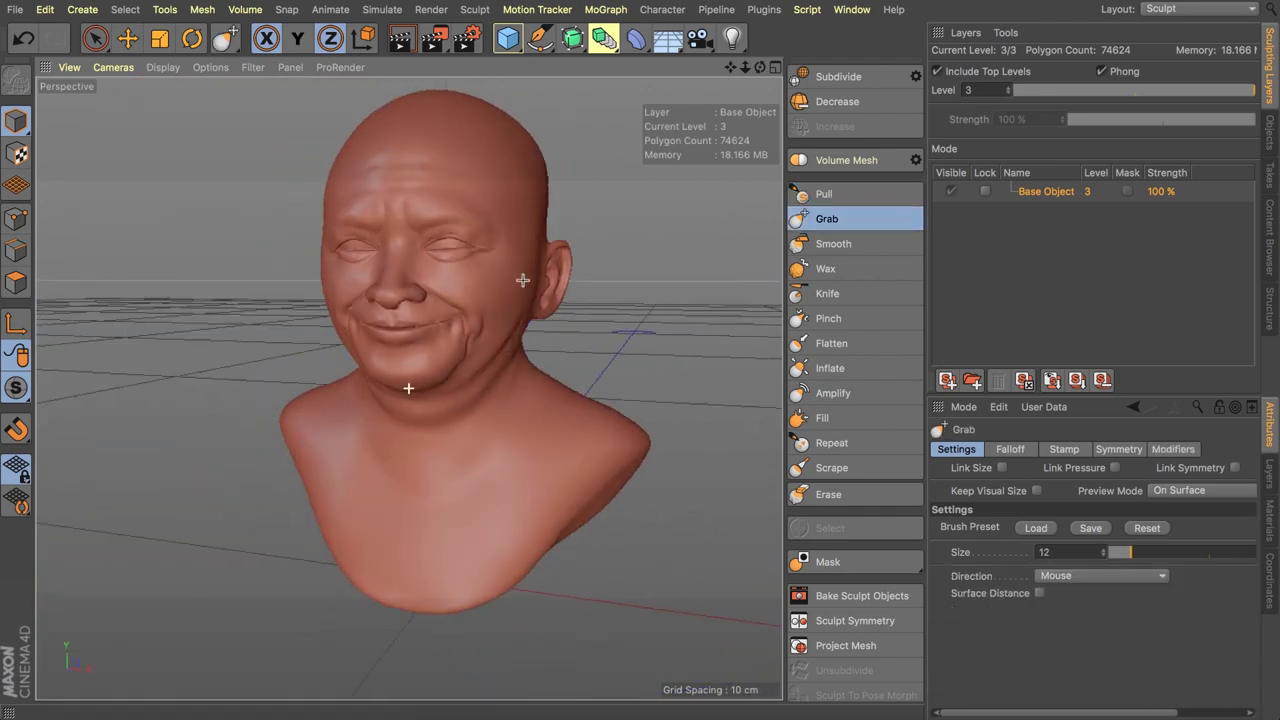
{"action": "scroll", "coordinate": [473, 252], "scroll_direction": "up", "scroll_amount": 5}
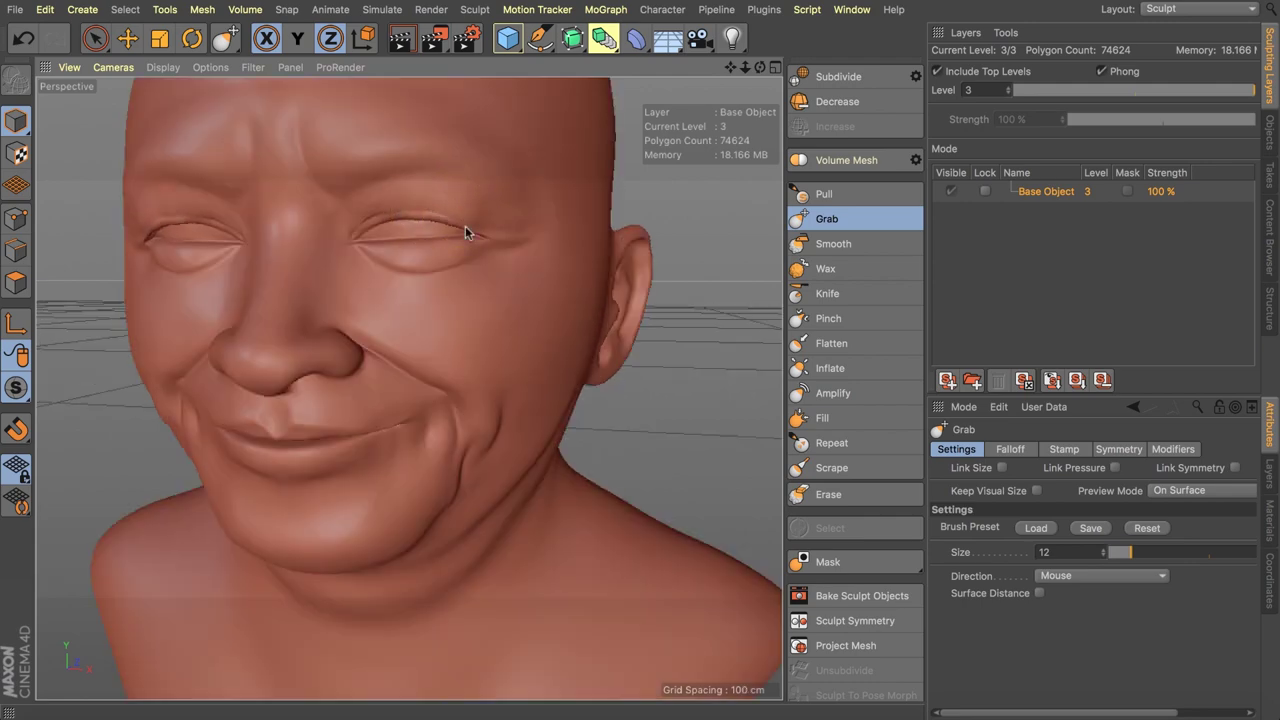
{"action": "scroll", "coordinate": [465, 226], "scroll_direction": "down", "scroll_amount": 4}
{"action": "left_click_drag", "start_coordinate": [465, 226], "coordinate": [603, 194], "text": "alt"}
{"action": "scroll", "coordinate": [416, 290], "scroll_direction": "up", "scroll_amount": 4}
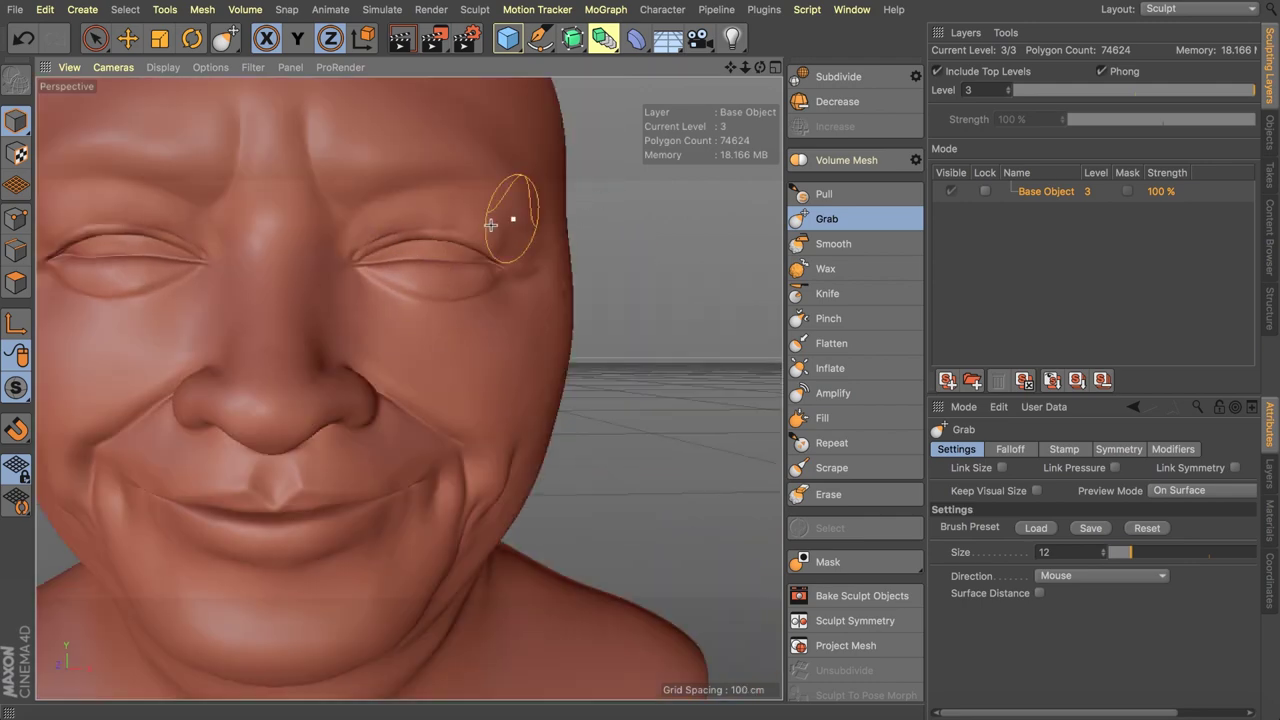
{"action": "scroll", "coordinate": [491, 225], "scroll_direction": "down", "scroll_amount": 4}
{"action": "mouse_move", "coordinate": [471, 286]}
{"action": "left_mouse_down", "text": "alt"}
{"action": "mouse_move", "coordinate": [506, 309]}
{"action": "mouse_move", "coordinate": [491, 284]}
{"action": "mouse_move", "coordinate": [428, 271]}
{"action": "left_mouse_up", "text": "alt"}
{"action": "scroll", "coordinate": [495, 282], "scroll_direction": "up", "scroll_amount": 4}
{"action": "left_click", "coordinate": [826, 194]}
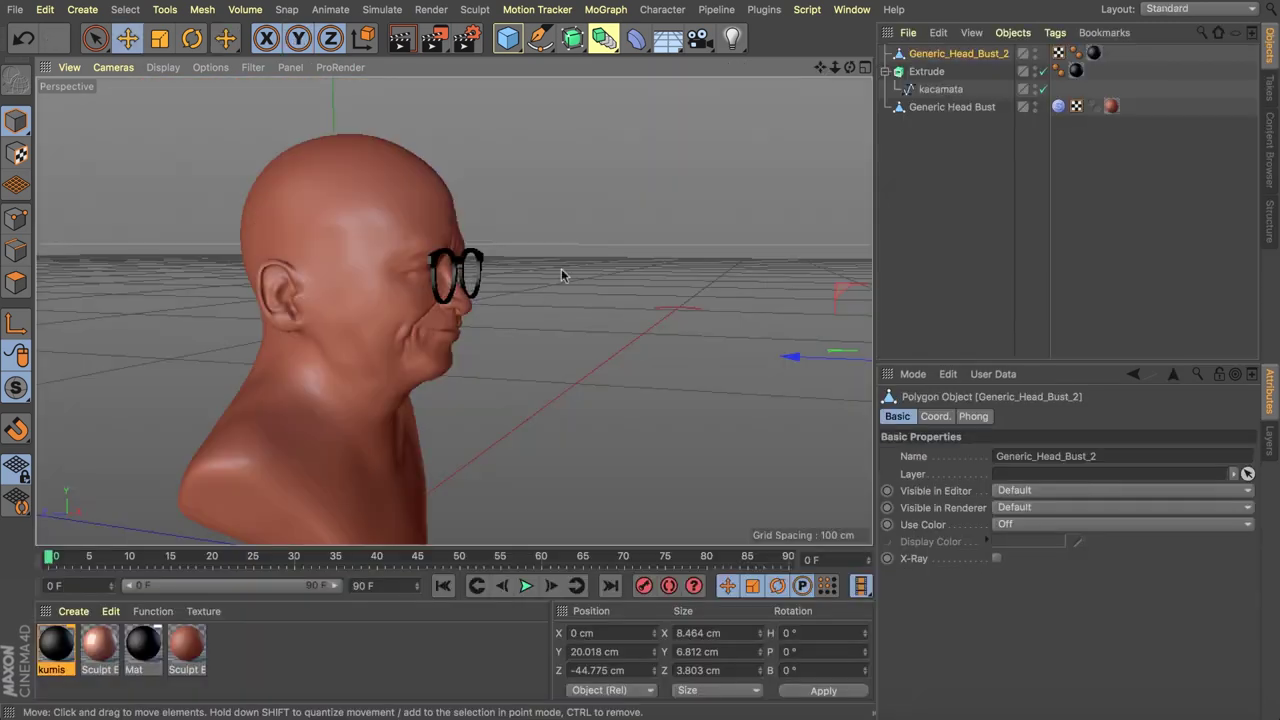
- Move the moustache and beard object along Z towards the face, to about -11.85 cm
{"action": "mouse_move", "coordinate": [566, 276]}
{"action": "left_mouse_down", "text": "alt"}
{"action": "mouse_move", "coordinate": [423, 230]}
{"action": "mouse_move", "coordinate": [615, 248]}
{"action": "left_mouse_up", "text": "alt"}
{"action": "left_click_drag", "start_coordinate": [683, 195], "coordinate": [651, 208], "text": "alt"}
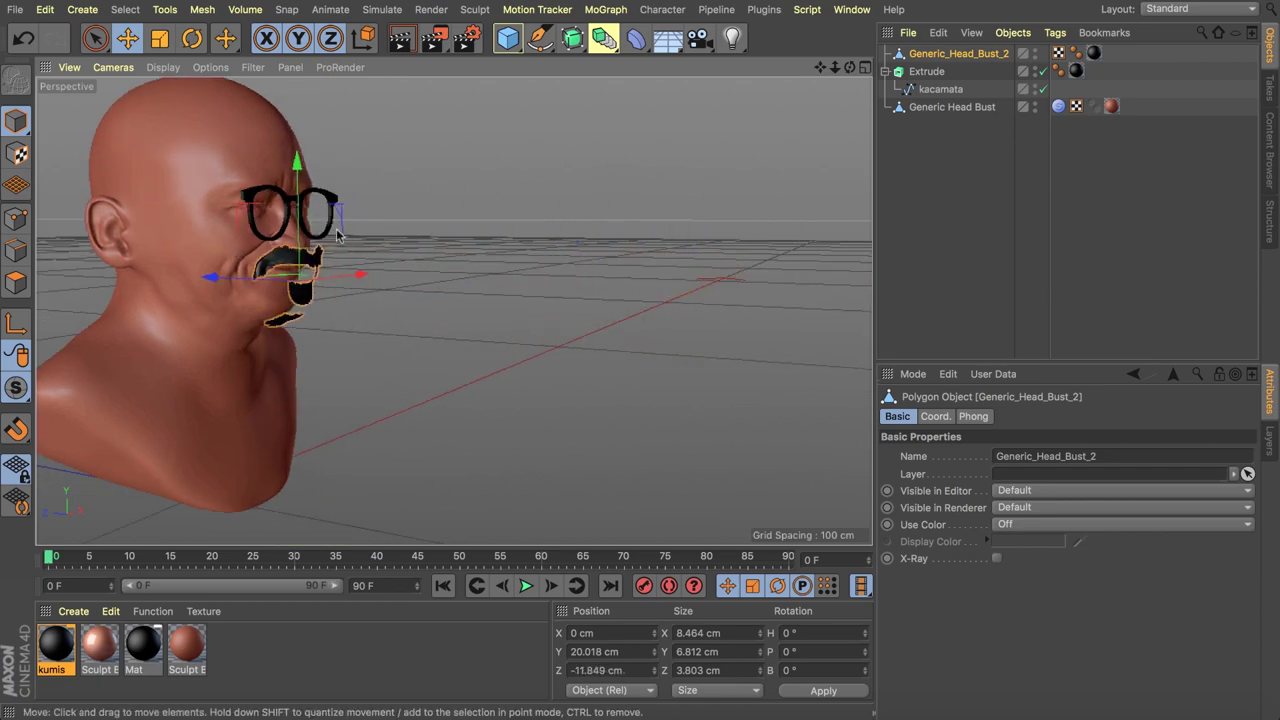
{"action": "left_click_drag", "start_coordinate": [337, 236], "coordinate": [275, 228], "text": "alt"}
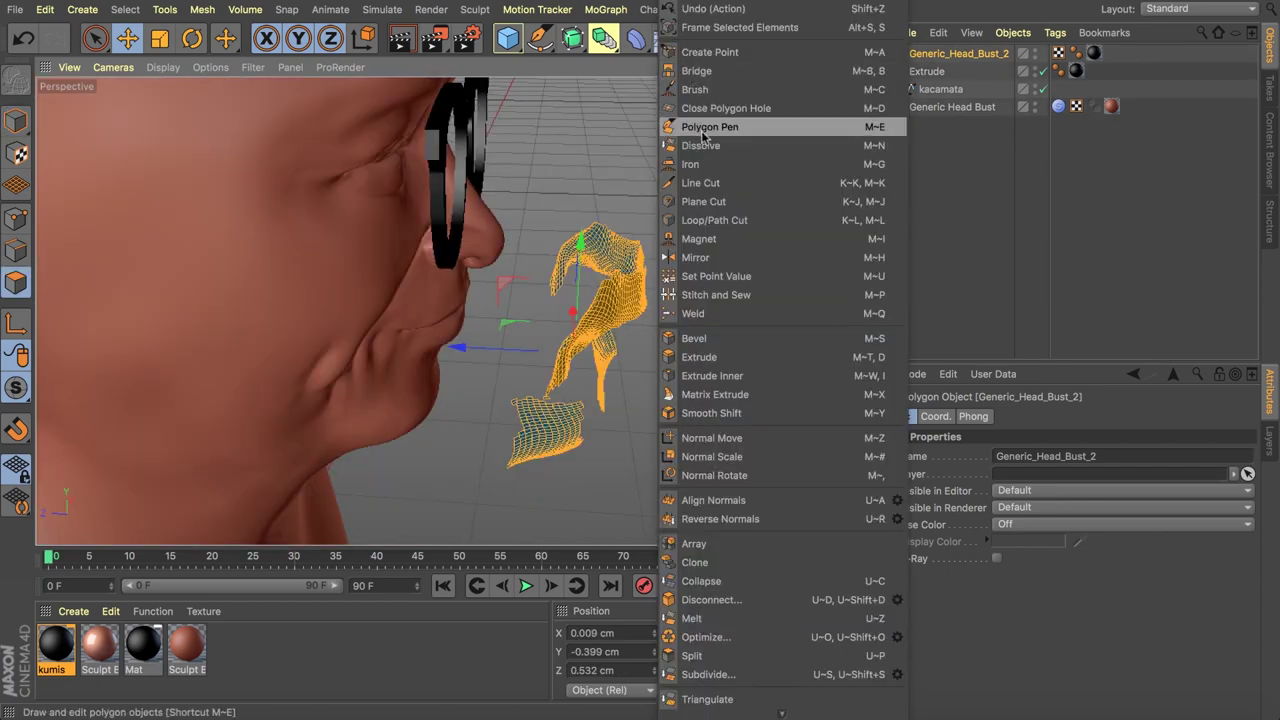
- Extrude the selected moustache and beard polygons to give them thickness, and return to model mode
{"action": "left_click", "coordinate": [699, 357]}
{"action": "left_click_drag", "start_coordinate": [715, 300], "coordinate": [443, 194]}
{"action": "left_click", "coordinate": [16, 121]}
- Move the thickened moustache and beard back onto the face, to about -9.9 cm on Z
{"action": "left_click", "coordinate": [128, 39]}
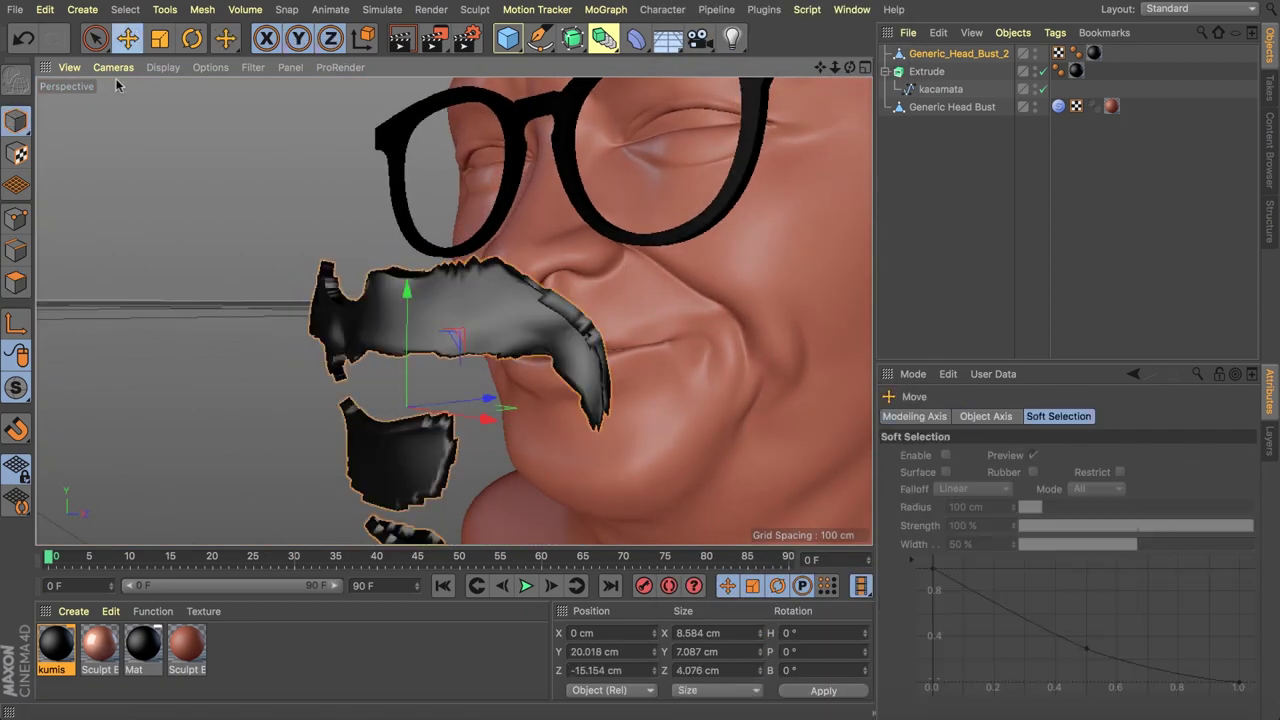
{"action": "left_click_drag", "start_coordinate": [262, 214], "coordinate": [531, 341], "text": "alt"}
{"action": "left_click_drag", "start_coordinate": [558, 290], "coordinate": [410, 295]}
{"action": "left_click_drag", "start_coordinate": [640, 310], "coordinate": [480, 251], "text": "alt"}
{"action": "scroll", "coordinate": [480, 251], "scroll_direction": "up", "scroll_amount": 4}
- Select the moustache object and display the scene shaded with its mesh lines
{"action": "left_click", "coordinate": [957, 54]}
{"action": "scroll", "coordinate": [850, 200], "scroll_direction": "up", "scroll_amount": 1}
{"action": "key", "text": "n"}
{"action": "key", "text": "b"}
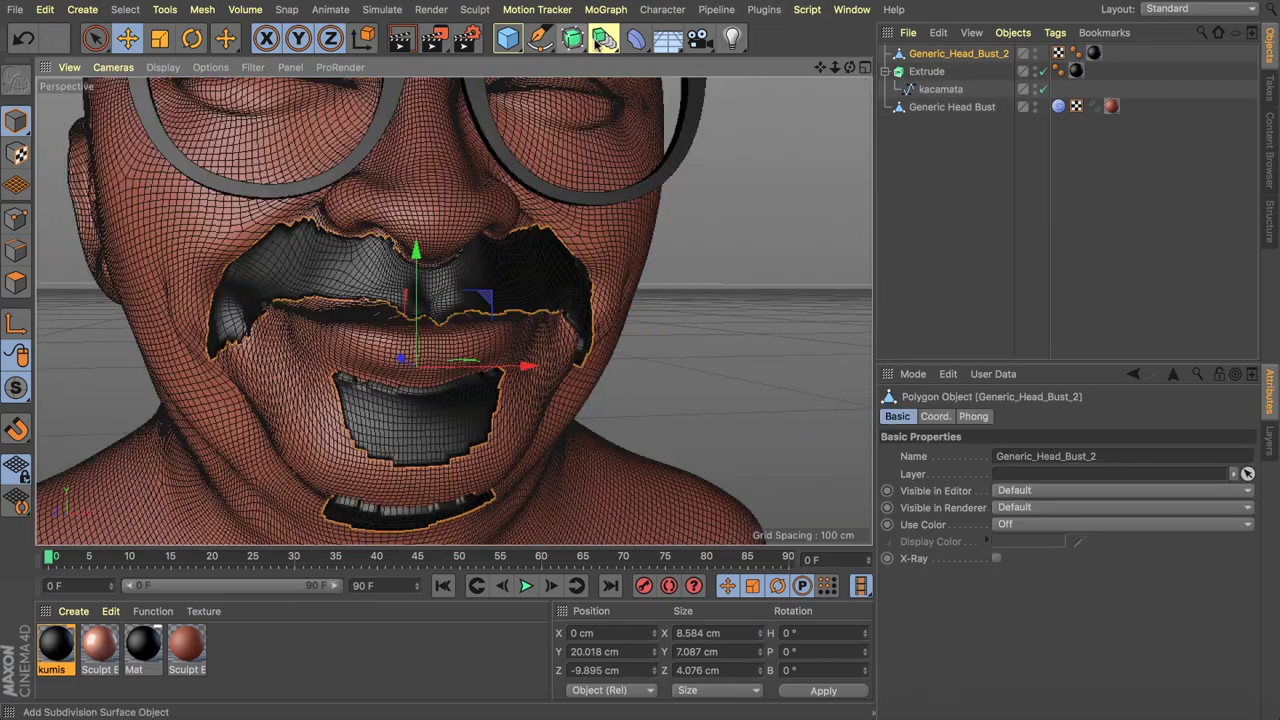
- Add a Polygon Reduction generator as parent of the moustache object and fine-tune its reduction strength
{"action": "left_click_drag", "start_coordinate": [604, 40], "coordinate": [780, 170]}
{"action": "left_click", "coordinate": [780, 160], "text": "alt"}
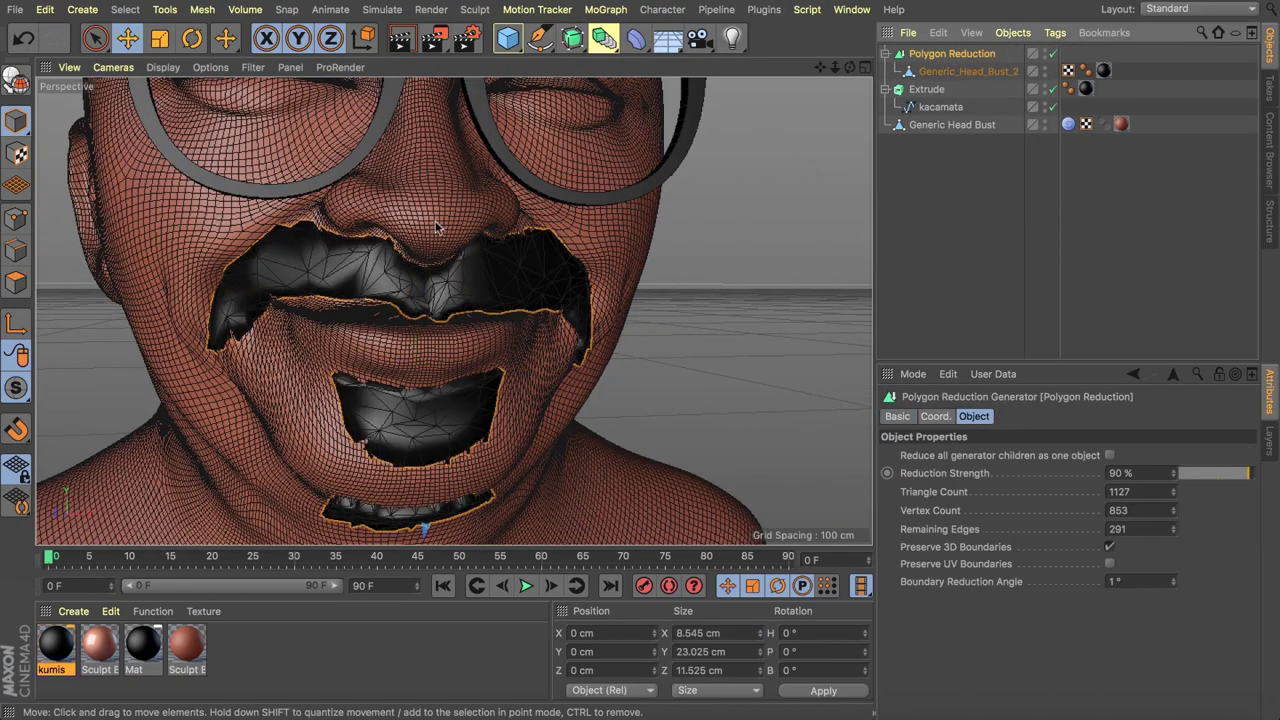
{"action": "left_click_drag", "start_coordinate": [480, 260], "coordinate": [316, 257], "text": "alt"}
{"action": "scroll", "coordinate": [316, 257], "scroll_direction": "up", "scroll_amount": 5}
{"action": "mouse_move", "coordinate": [1243, 477]}
{"action": "left_mouse_down"}
{"action": "mouse_move", "coordinate": [1199, 475]}
{"action": "mouse_move", "coordinate": [1240, 472]}
{"action": "left_mouse_up"}
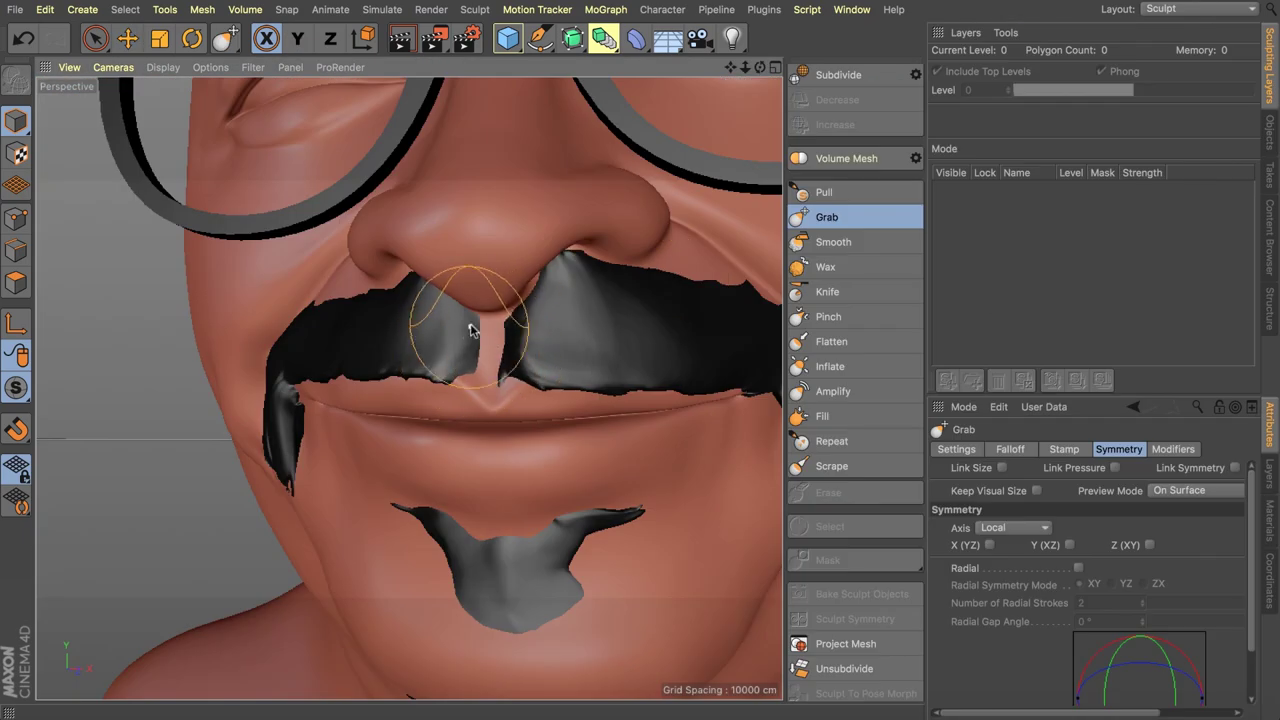
- Smooth the moustache's inner and lower edges with the Smooth brush, and return to the Grab brush
{"action": "left_click", "coordinate": [830, 242]}
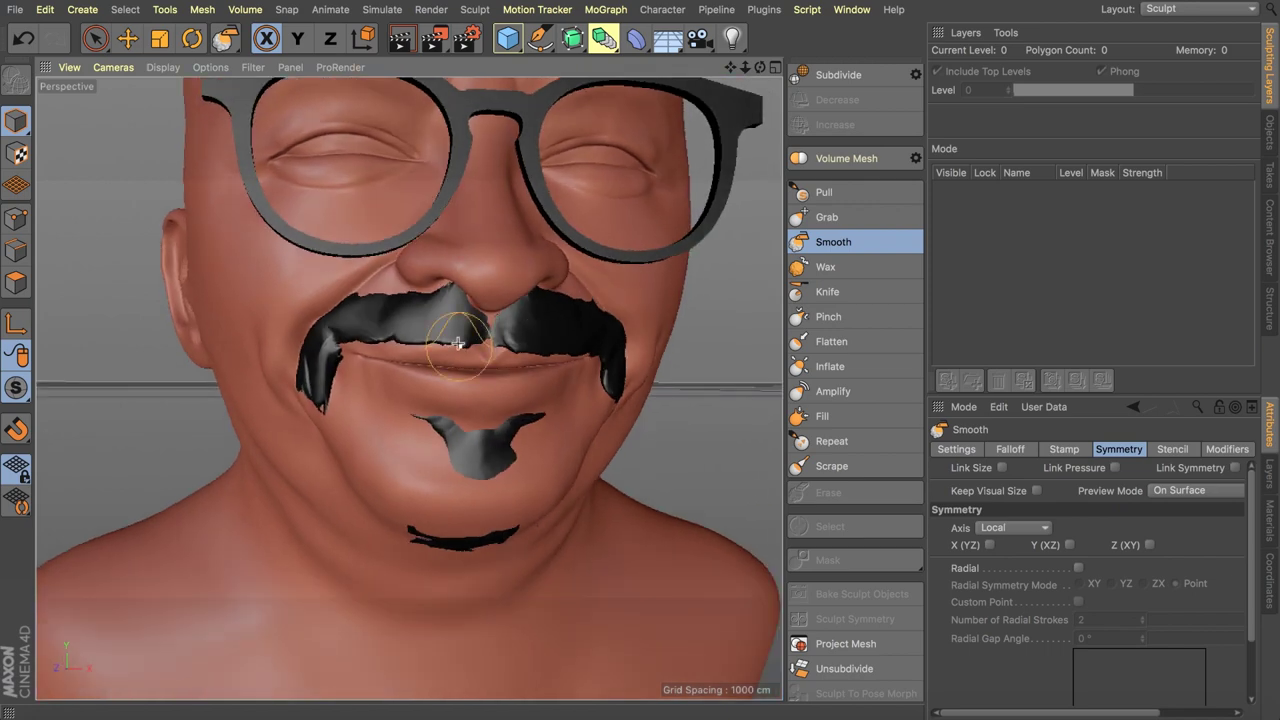
{"action": "key", "text": "space"}
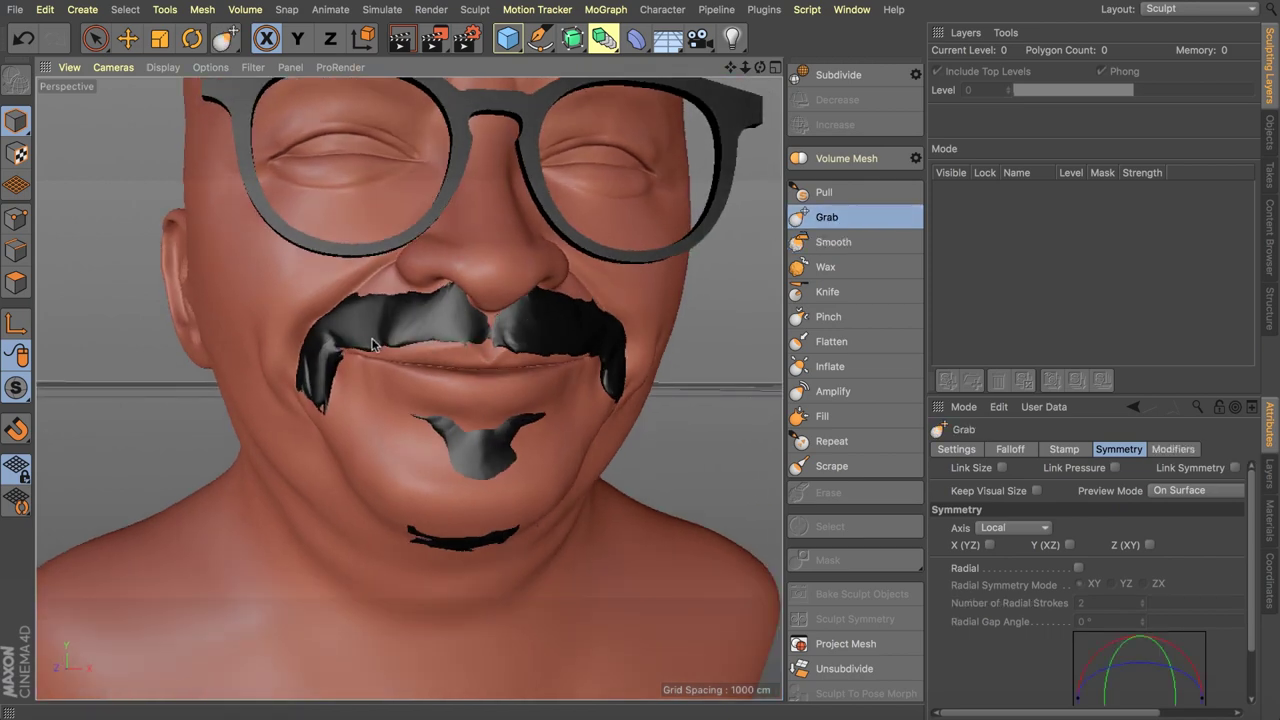
{"action": "left_click_drag", "start_coordinate": [371, 320], "coordinate": [450, 338], "text": "alt"}
- Examine the bust with its glasses, moustache and beard from several angles and distances
{"action": "scroll", "coordinate": [371, 320], "scroll_direction": "down", "scroll_amount": 10}
{"action": "mouse_move", "coordinate": [540, 285]}
{"action": "left_mouse_down", "text": "alt"}
{"action": "mouse_move", "coordinate": [474, 277]}
{"action": "mouse_move", "coordinate": [297, 315]}
{"action": "left_mouse_up", "text": "alt"}
{"action": "scroll", "coordinate": [400, 325], "scroll_direction": "up", "scroll_amount": 10}
{"action": "scroll", "coordinate": [309, 376], "scroll_direction": "down", "scroll_amount": 10}
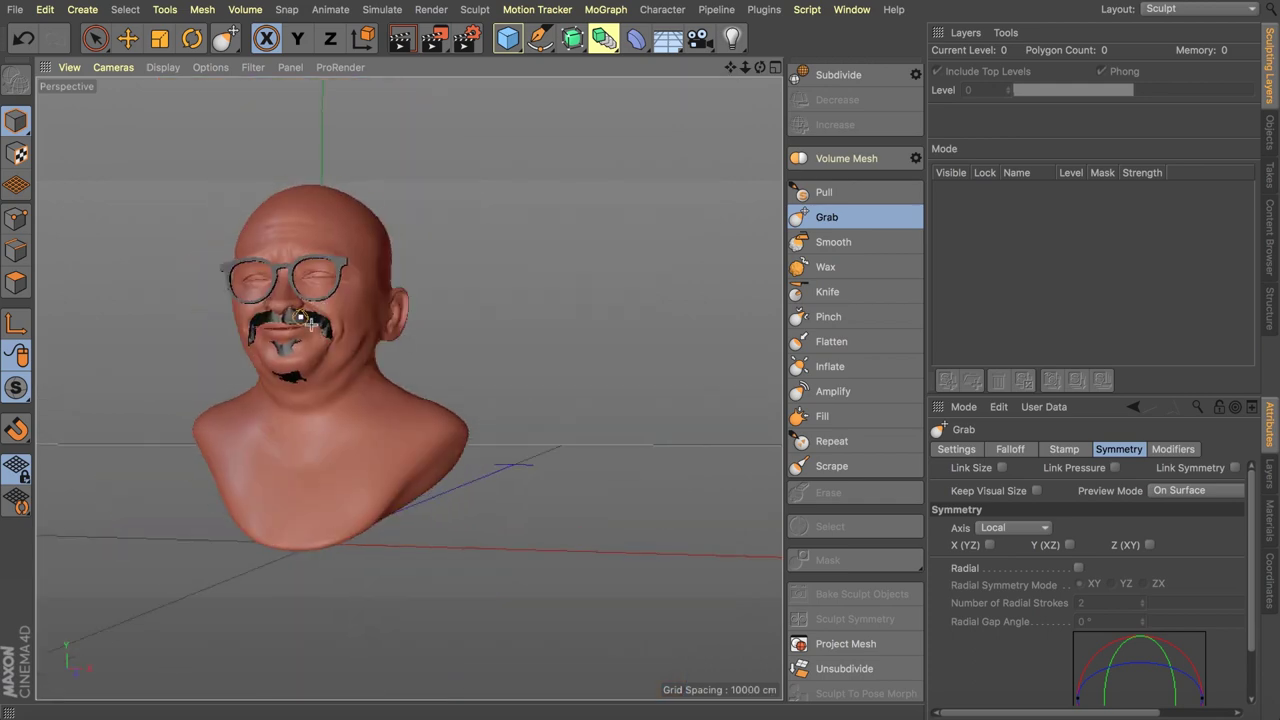
{"action": "scroll", "coordinate": [300, 318], "scroll_direction": "up", "scroll_amount": 8}
{"action": "scroll", "coordinate": [354, 348], "scroll_direction": "down", "scroll_amount": 8}
{"action": "left_click_drag", "start_coordinate": [393, 301], "coordinate": [529, 258], "text": "alt"}
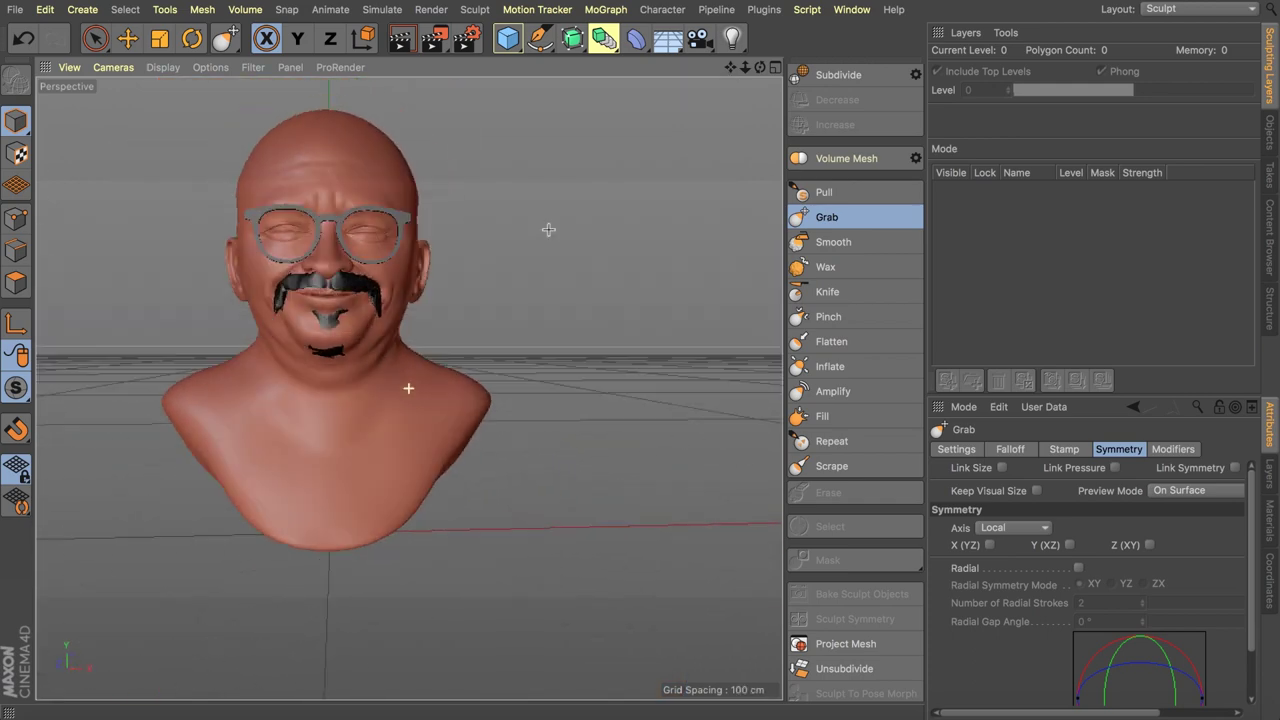
{"action": "scroll", "coordinate": [549, 229], "scroll_direction": "down", "scroll_amount": 5}
- Add the polygons of one temple above the ear to the duplicate head's scalp selection, undoing the misplaced strokes
{"action": "scroll", "coordinate": [549, 229], "scroll_direction": "up", "scroll_amount": 8}
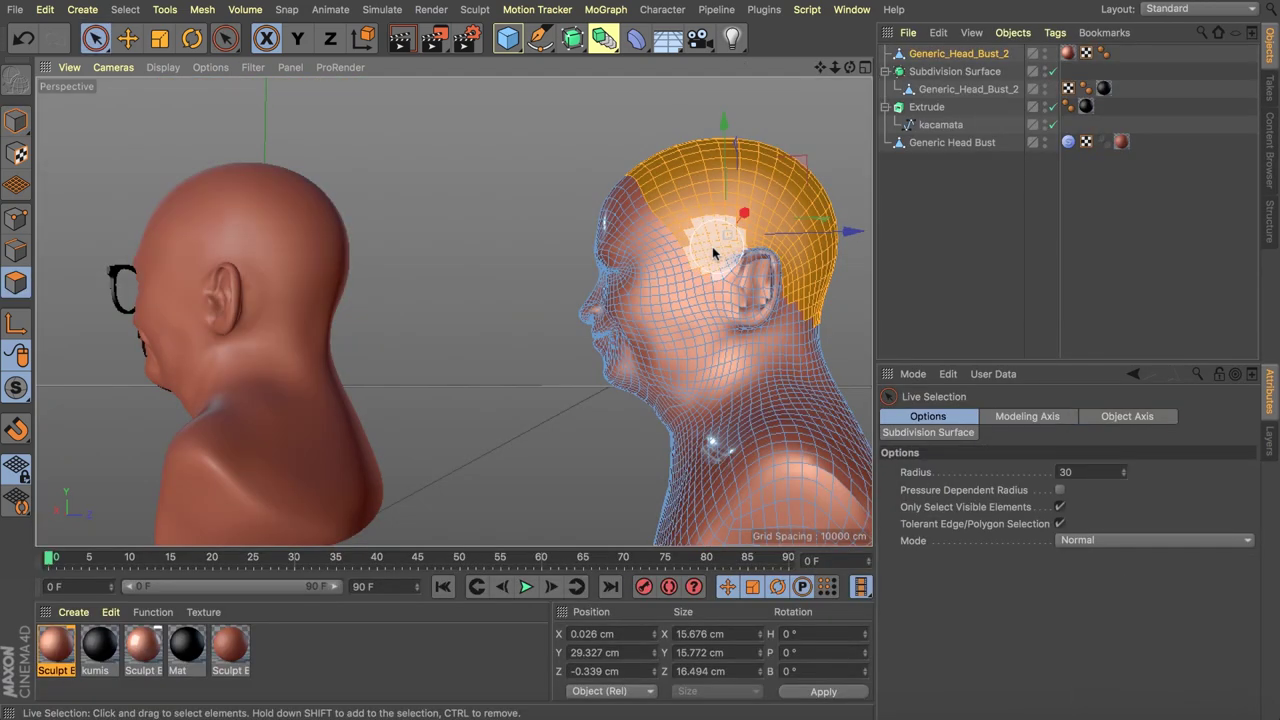
{"action": "scroll", "coordinate": [713, 253], "scroll_direction": "up", "scroll_amount": 5}
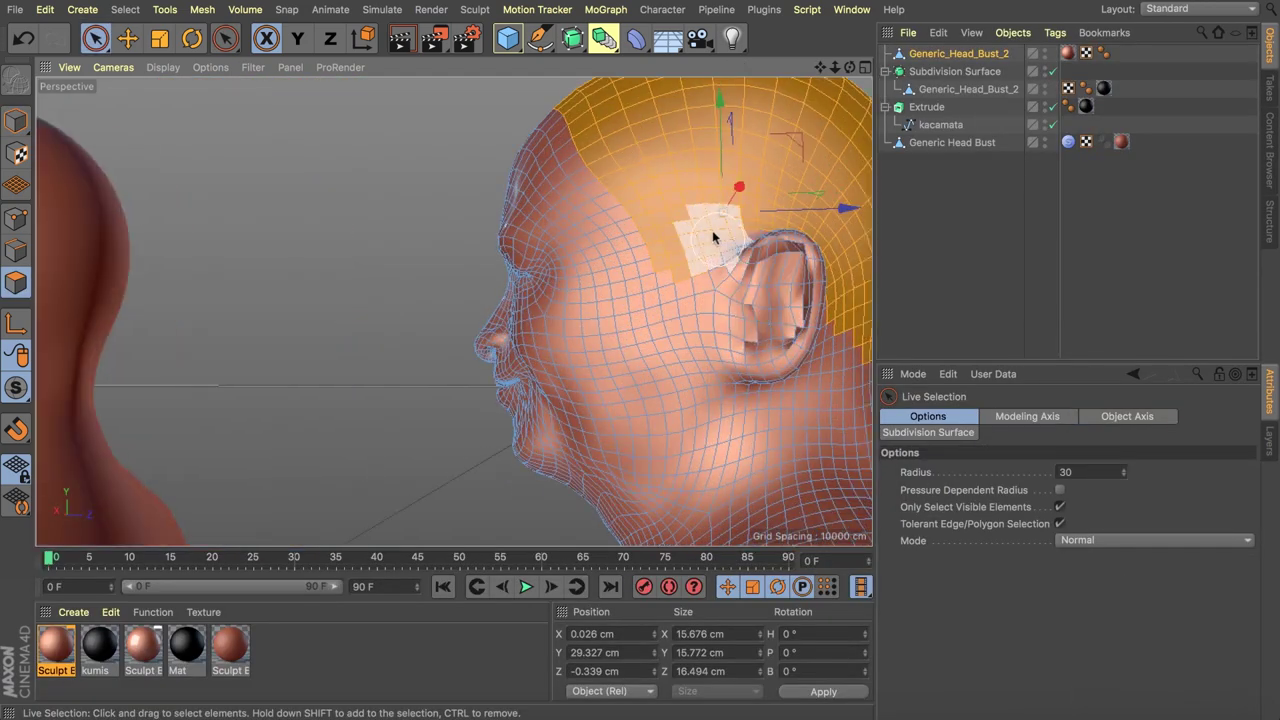
{"action": "left_click_drag", "start_coordinate": [717, 216], "coordinate": [712, 239]}
{"action": "key", "text": "super+z"}
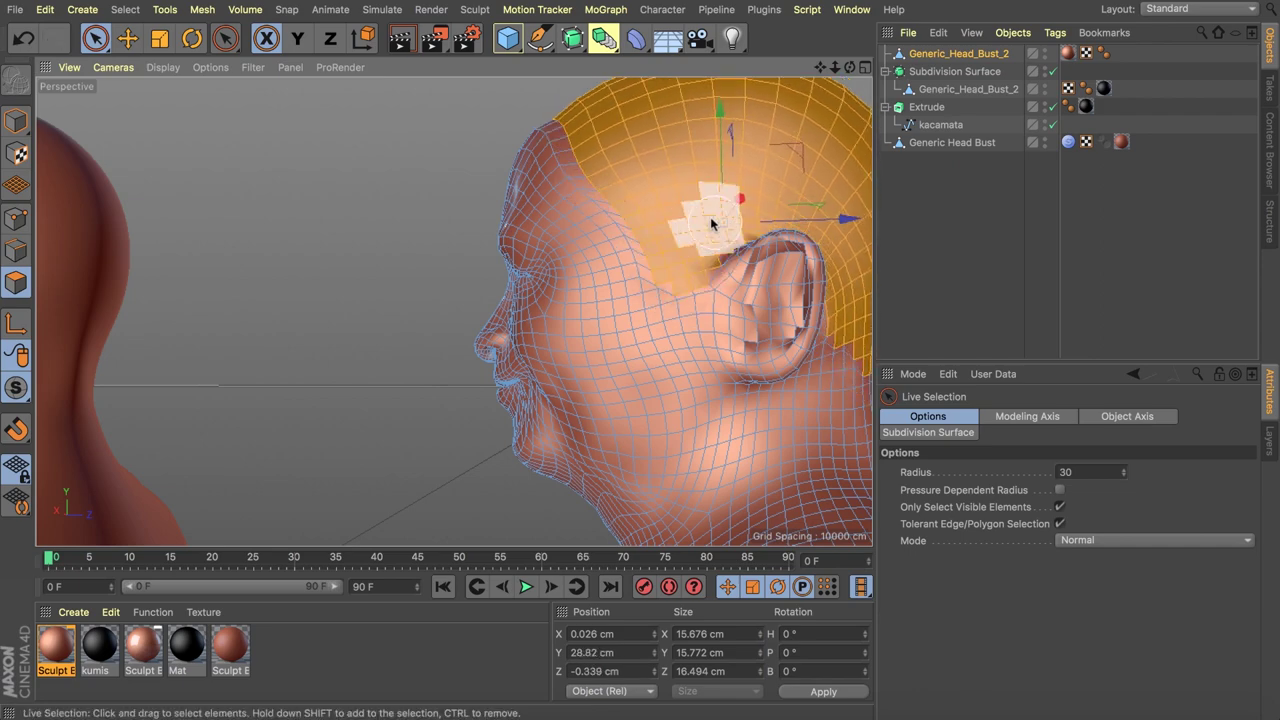
{"action": "key", "text": "super+z"}
{"action": "left_click", "coordinate": [715, 220], "text": "shift"}
{"action": "scroll", "coordinate": [700, 222], "scroll_direction": "down", "scroll_amount": 6}
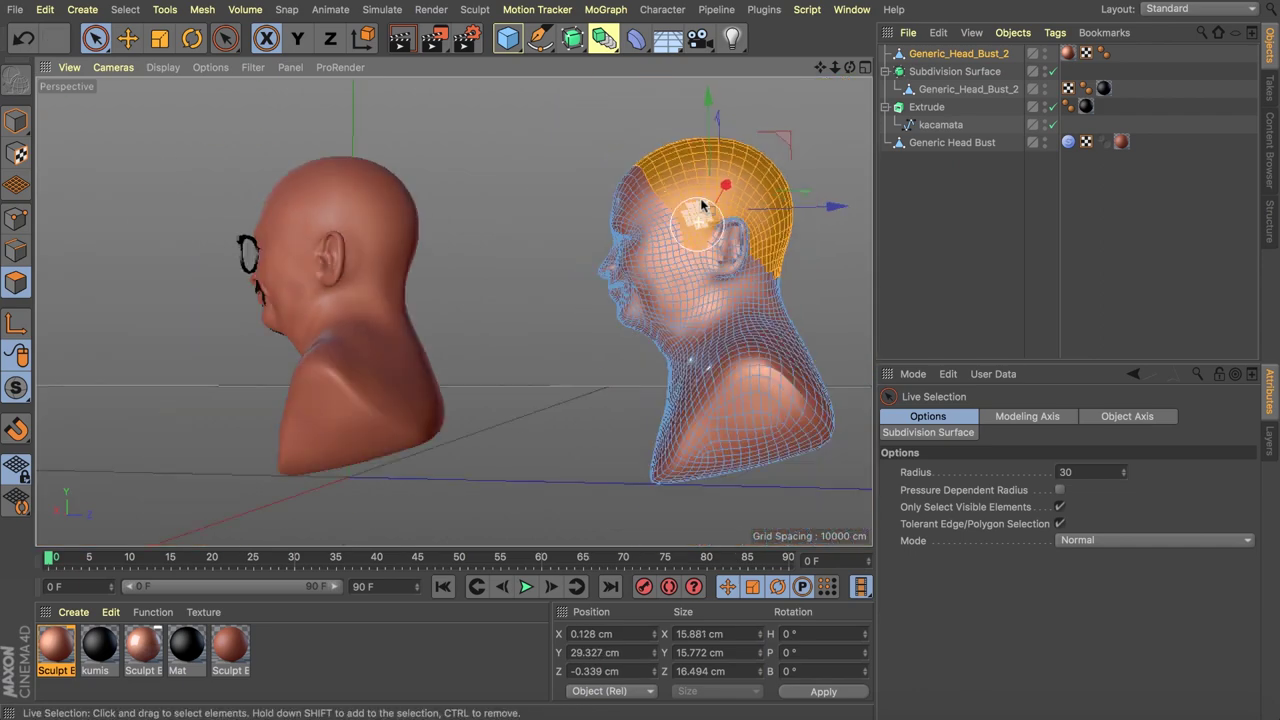
- Extend the scalp polygon selection over the opposite temple, down to the ear
{"action": "left_click_drag", "start_coordinate": [606, 187], "coordinate": [1010, 216], "text": "alt"}
{"action": "scroll", "coordinate": [502, 232], "scroll_direction": "up", "scroll_amount": 4}
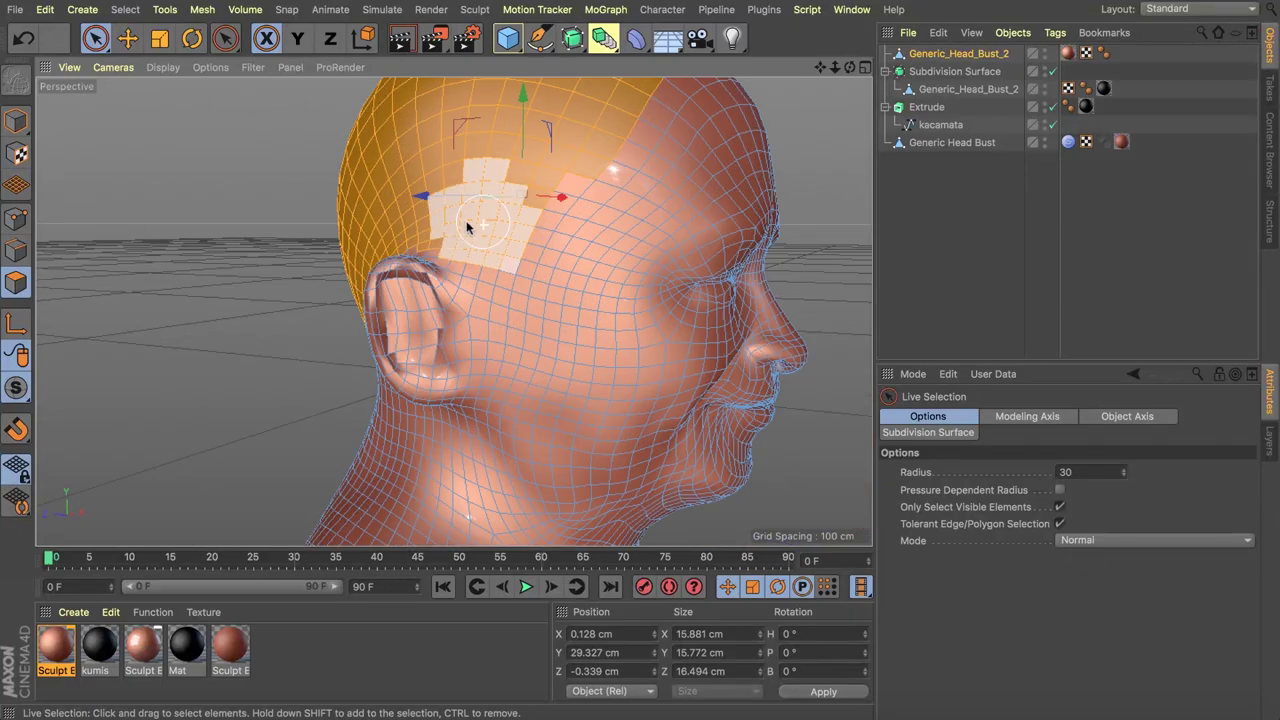
{"action": "left_click", "coordinate": [460, 217]}
{"action": "scroll", "coordinate": [452, 265], "scroll_direction": "down", "scroll_amount": 5}
- Invert the polygon selection and delete the duplicate head's face, neck and shoulders, keeping only the scalp
{"action": "left_click", "coordinate": [125, 9]}
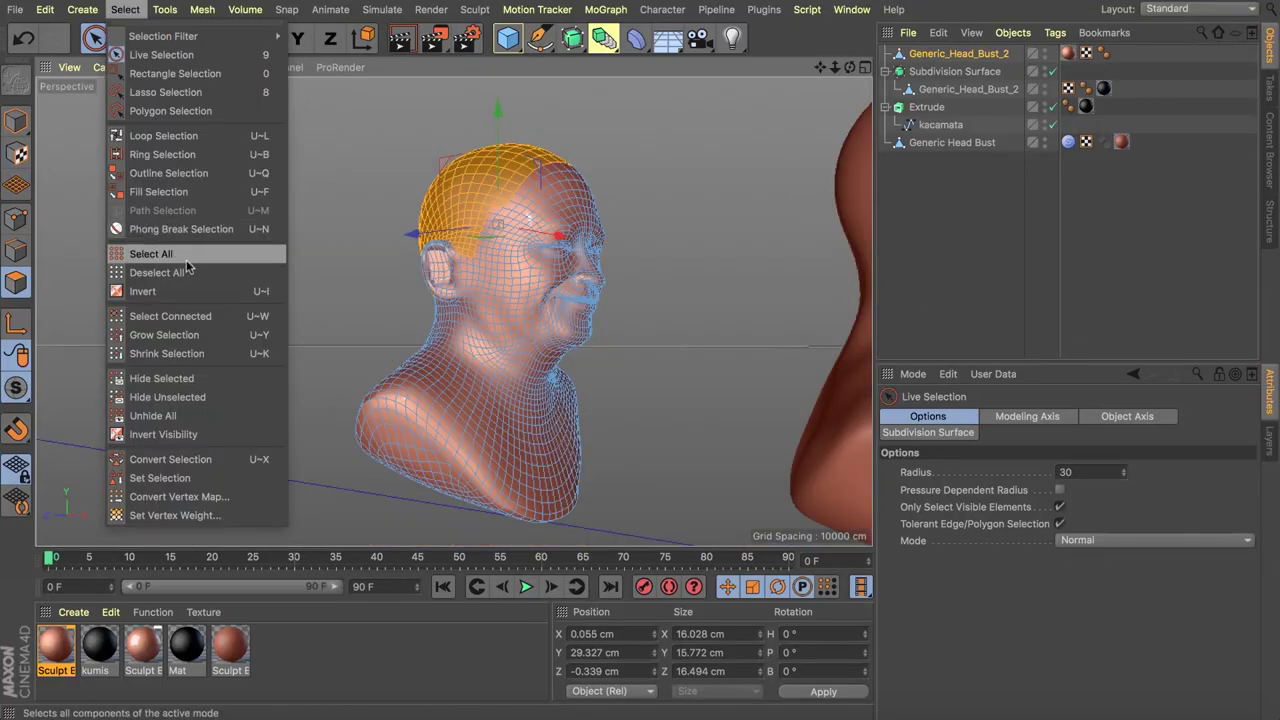
{"action": "left_click", "coordinate": [183, 286]}
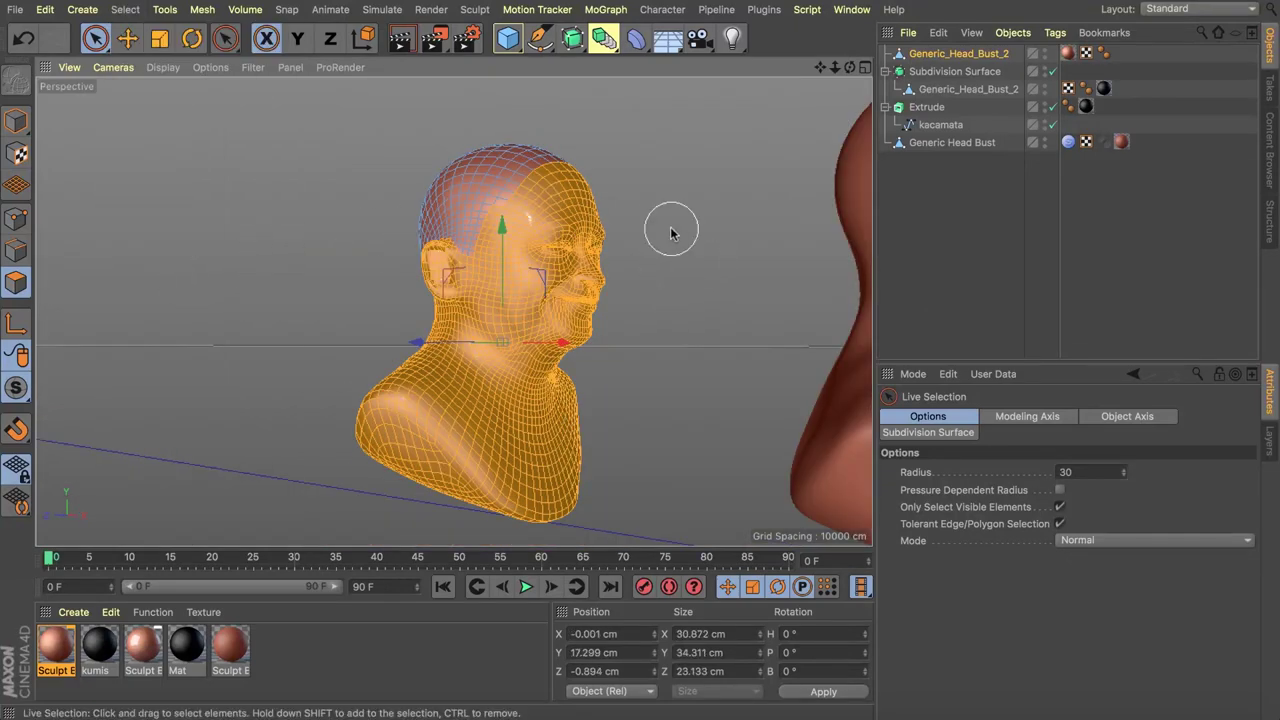
{"action": "key", "text": "Delete"}
{"action": "left_click_drag", "start_coordinate": [671, 233], "coordinate": [407, 304], "text": "alt"}
- Duplicate the scalp piece in model mode and move the copy toward the bust, to about 14.6 cm on Z
{"action": "key", "text": "e"}
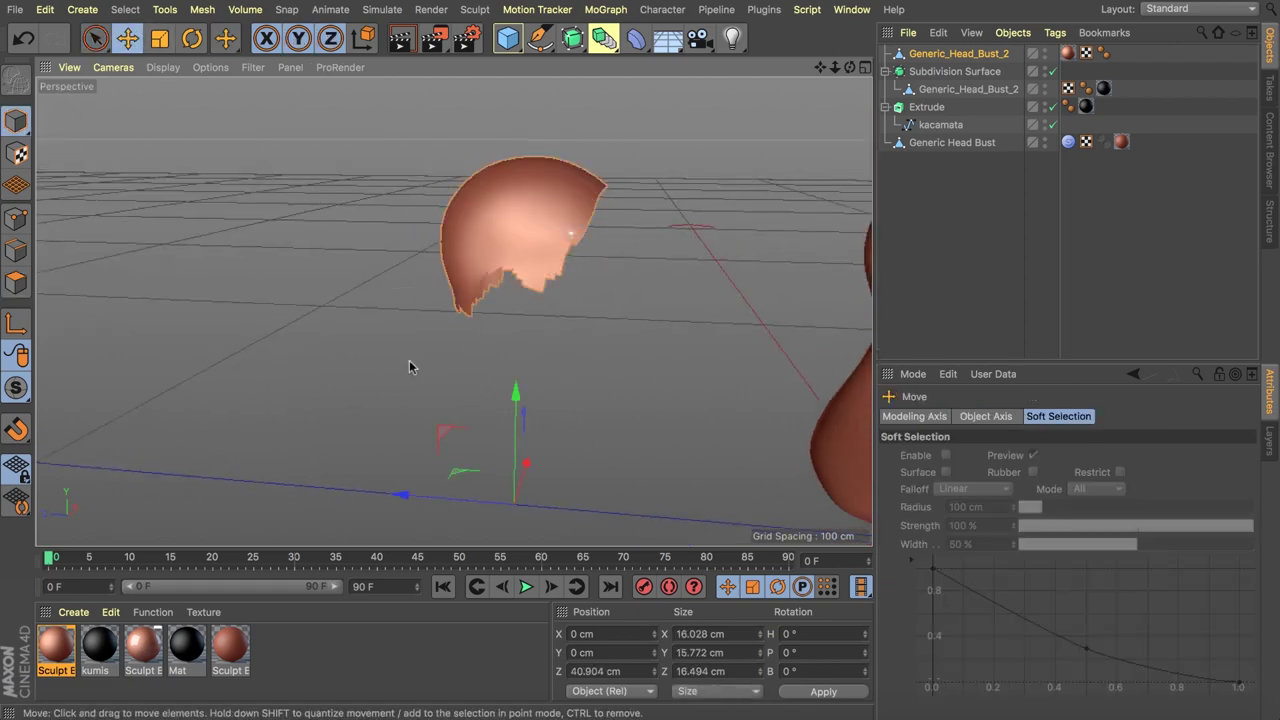
{"action": "scroll", "coordinate": [409, 367], "scroll_direction": "down", "scroll_amount": 4}
{"action": "left_click_drag", "start_coordinate": [377, 429], "coordinate": [523, 430]}
{"action": "scroll", "coordinate": [497, 294], "scroll_direction": "up", "scroll_amount": 4}
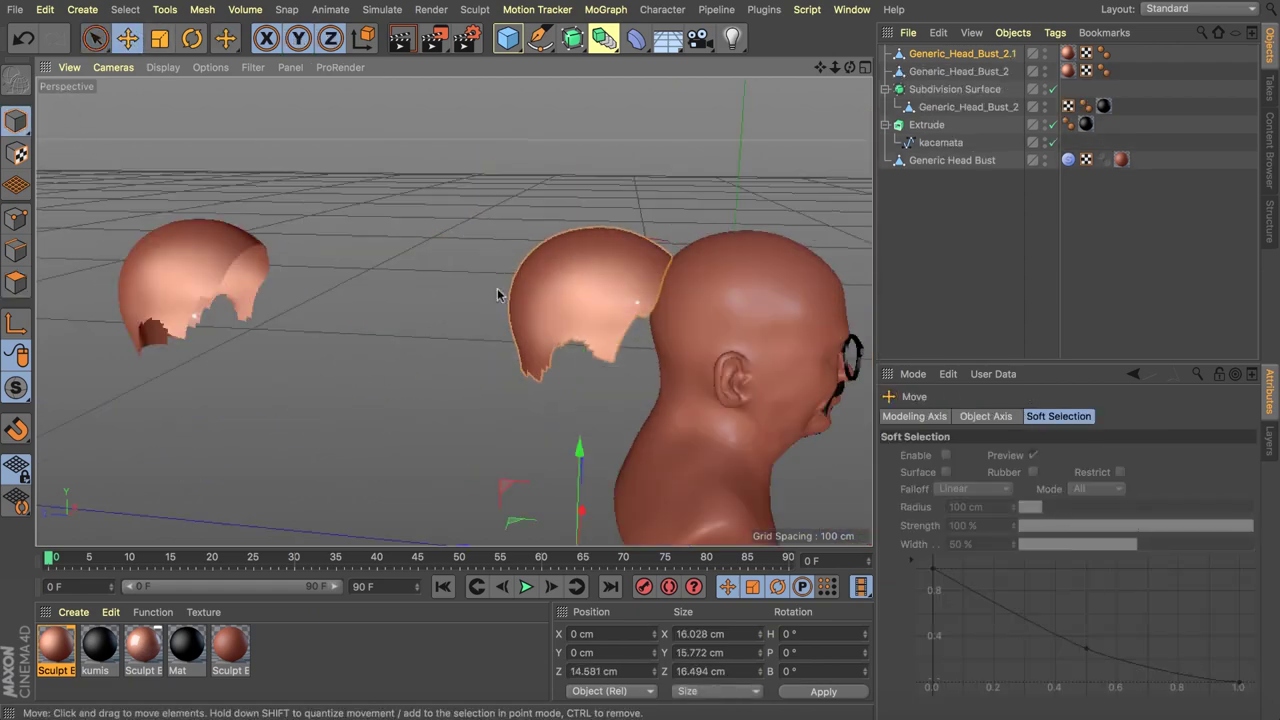
- Hide the original scalp piece, apply the black kumis material to the copy and remove the copy's skin material
{"action": "left_click", "coordinate": [210, 278]}
{"action": "double_click", "coordinate": [1046, 71], "text": "alt"}
{"action": "left_click", "coordinate": [600, 280]}
{"action": "left_click_drag", "start_coordinate": [590, 285], "coordinate": [680, 325], "text": "alt"}
{"action": "left_click", "coordinate": [57, 645]}
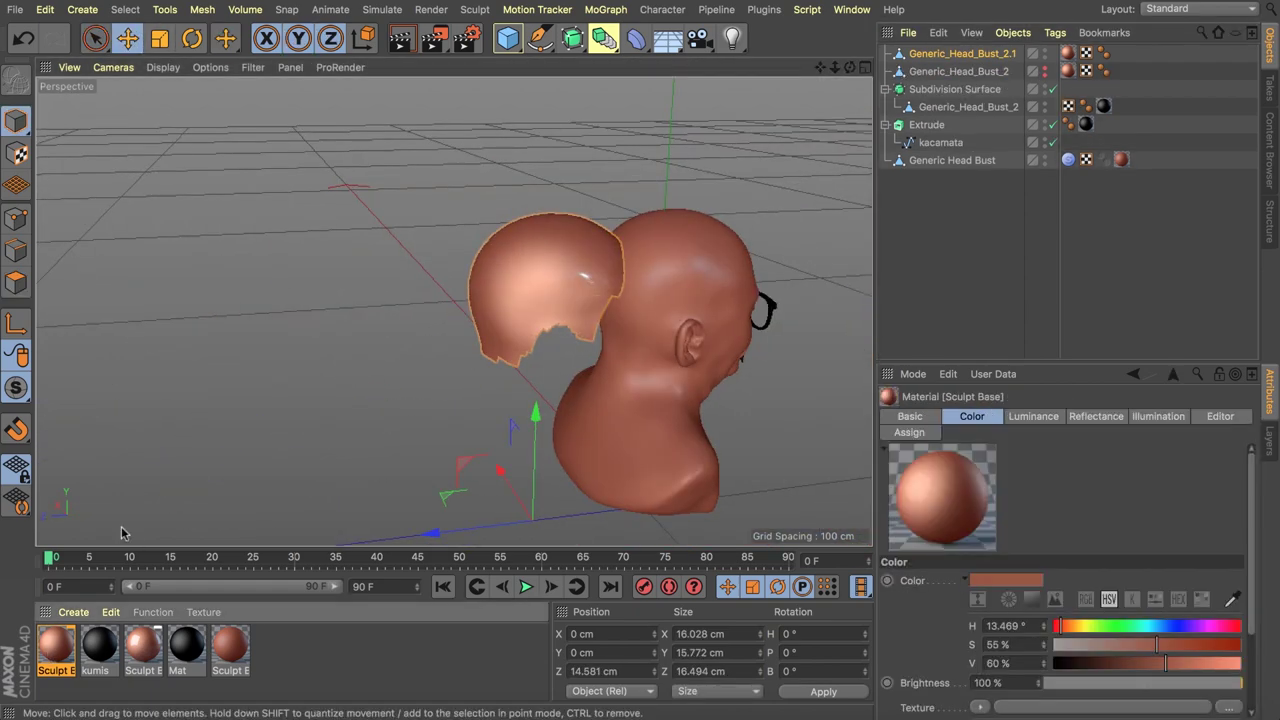
{"action": "left_click_drag", "start_coordinate": [378, 382], "coordinate": [530, 301]}
{"action": "left_click", "coordinate": [1068, 53]}
{"action": "key", "text": "Delete"}
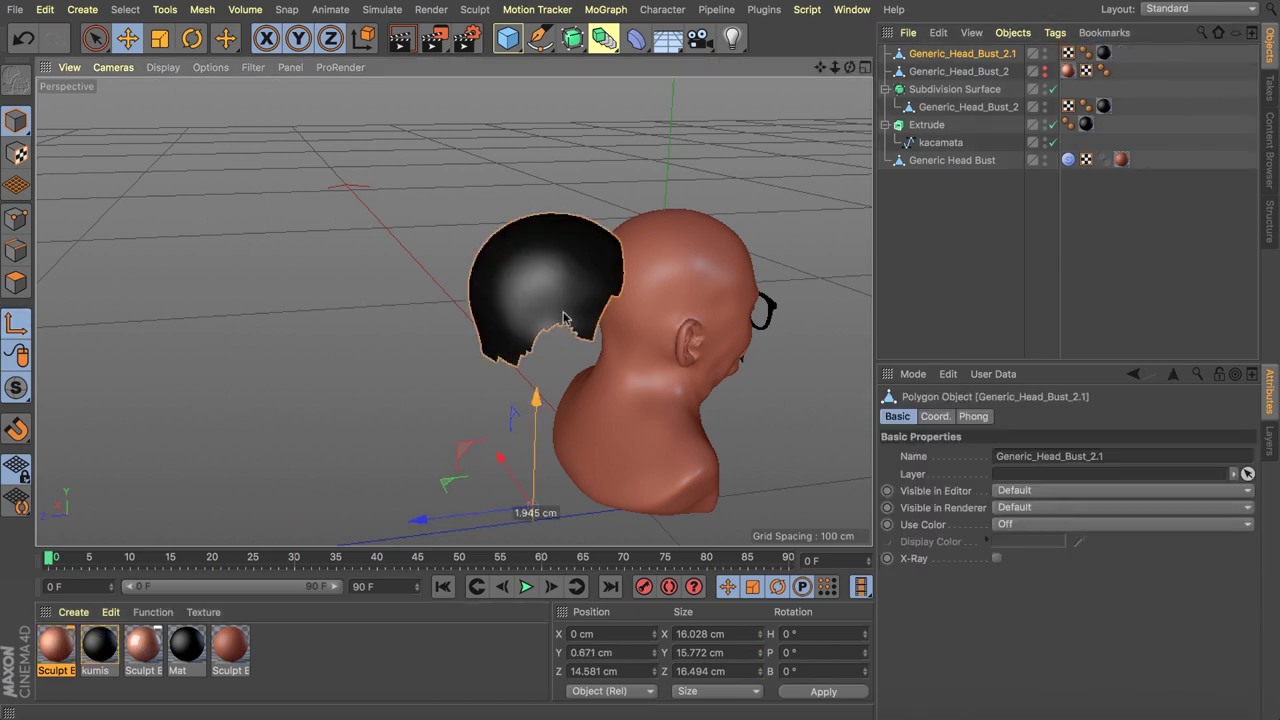
- Relocate the hair piece's axis into its centre and fit the piece onto the bust's head, at about 29.2 cm on Y
{"action": "left_click", "coordinate": [4, 322]}
{"action": "left_click_drag", "start_coordinate": [453, 292], "coordinate": [581, 286]}
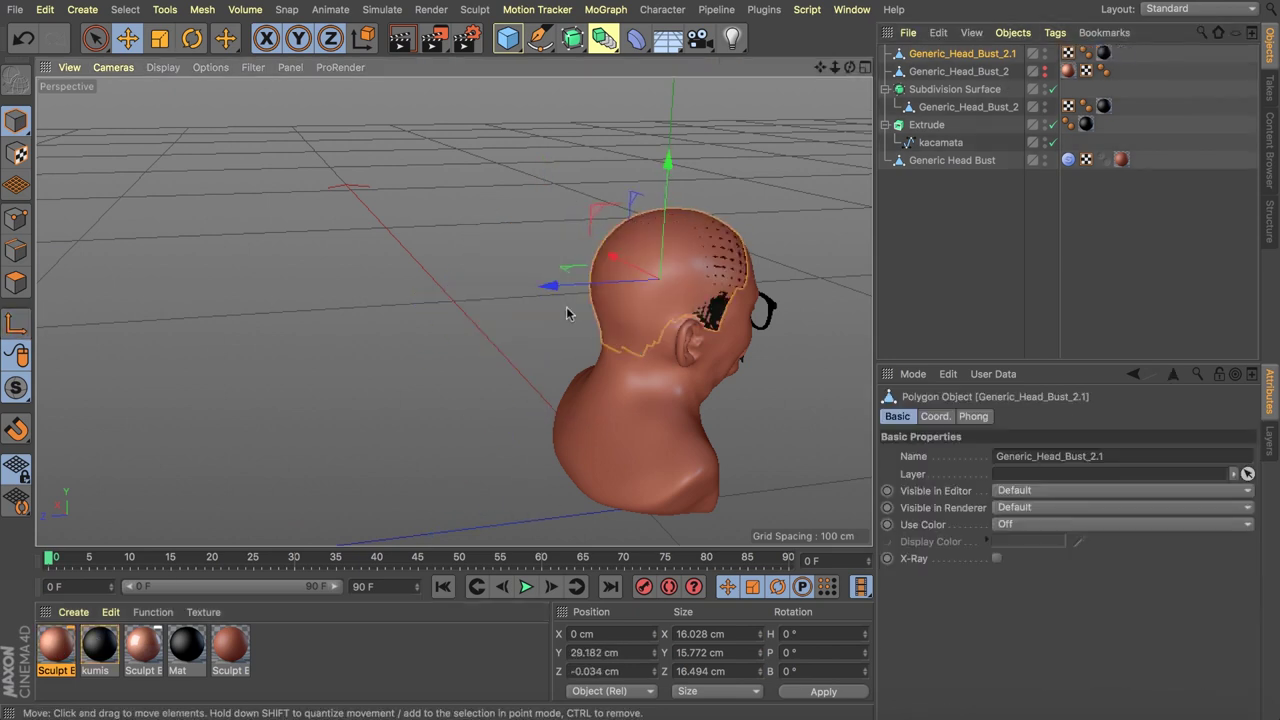
{"action": "left_click_drag", "start_coordinate": [622, 672], "coordinate": [212, 619]}
- Extrude the hair piece's polygons outward to give the hair thickness
{"action": "left_click", "coordinate": [28, 281]}
{"action": "right_click", "coordinate": [498, 167]}
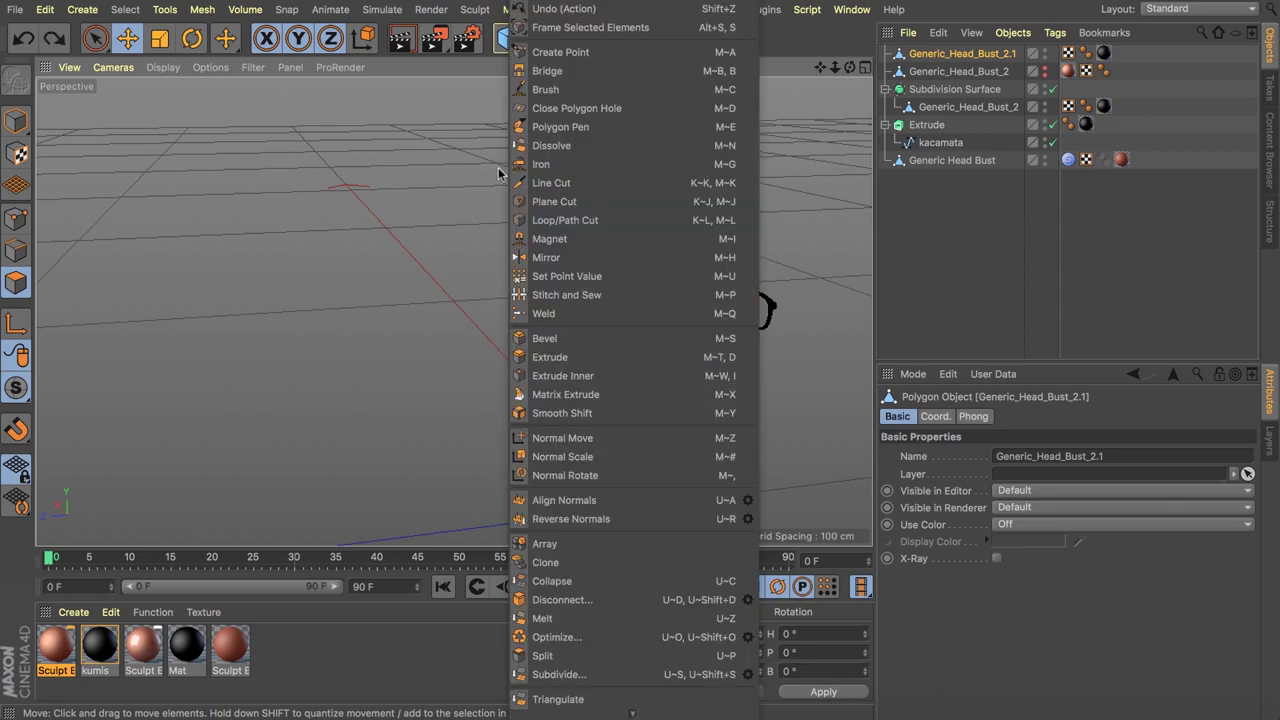
{"action": "left_click", "coordinate": [525, 357]}
{"action": "mouse_move", "coordinate": [580, 220]}
{"action": "left_mouse_down"}
{"action": "mouse_move", "coordinate": [451, 309]}
{"action": "mouse_move", "coordinate": [551, 300]}
{"action": "left_mouse_up"}
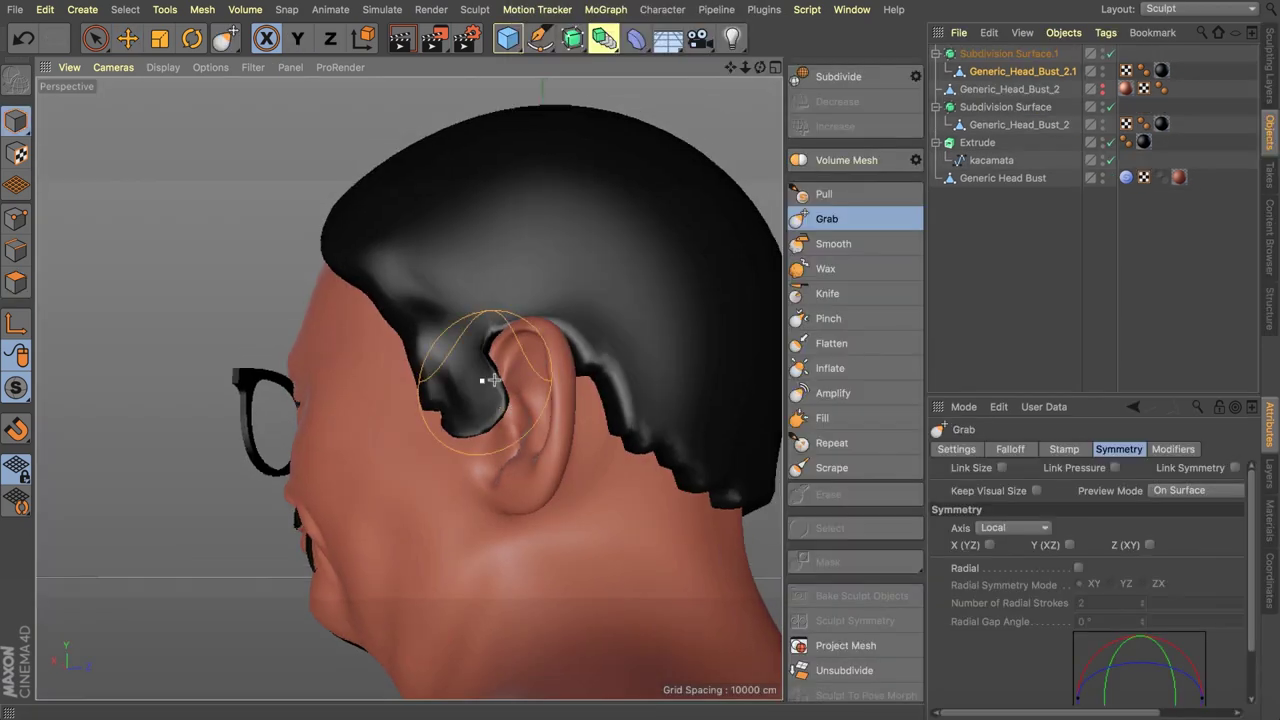
- Pull the hair's lower edge down over the nape with the Grab brush
{"action": "mouse_move", "coordinate": [490, 380]}
{"action": "left_mouse_down", "text": "alt"}
{"action": "mouse_move", "coordinate": [618, 400]}
{"action": "mouse_move", "coordinate": [577, 491]}
{"action": "mouse_move", "coordinate": [574, 294]}
{"action": "mouse_move", "coordinate": [572, 470]}
{"action": "left_mouse_up", "text": "alt"}
{"action": "scroll", "coordinate": [600, 394], "scroll_direction": "down", "scroll_amount": 6}
{"action": "scroll", "coordinate": [600, 394], "scroll_direction": "up", "scroll_amount": 5}
{"action": "left_click_drag", "start_coordinate": [662, 448], "coordinate": [664, 484]}
{"action": "scroll", "coordinate": [664, 440], "scroll_direction": "down", "scroll_amount": 4}
{"action": "left_click_drag", "start_coordinate": [672, 406], "coordinate": [684, 450]}
{"action": "left_click_drag", "start_coordinate": [691, 403], "coordinate": [610, 430], "text": "alt"}
{"action": "left_click_drag", "start_coordinate": [634, 396], "coordinate": [636, 424]}
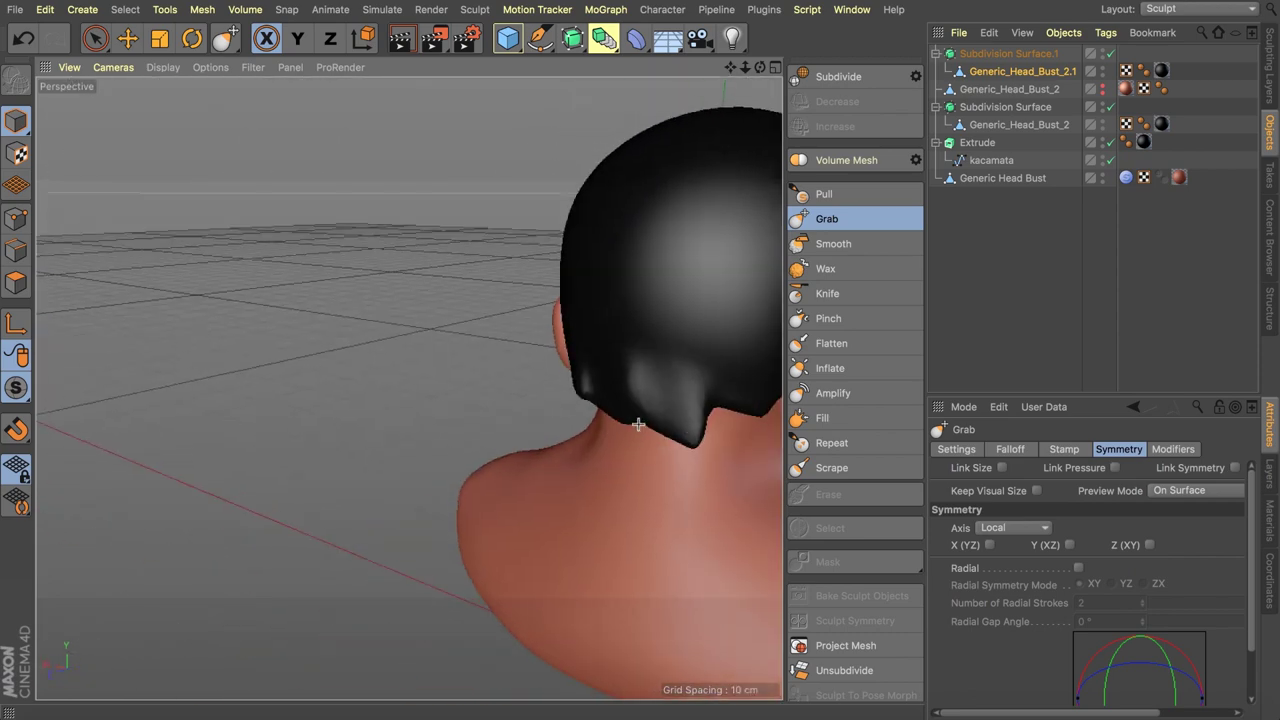
- Pull down another part of the hair's lower edge with the Grab brush, working around the head
{"action": "scroll", "coordinate": [650, 400], "scroll_direction": "down", "scroll_amount": 5}
{"action": "left_click_drag", "start_coordinate": [684, 377], "coordinate": [660, 382], "text": "alt"}
{"action": "scroll", "coordinate": [580, 362], "scroll_direction": "up", "scroll_amount": 10}
{"action": "left_click_drag", "start_coordinate": [478, 228], "coordinate": [494, 268]}
{"action": "scroll", "coordinate": [496, 270], "scroll_direction": "down", "scroll_amount": 4}
{"action": "mouse_move", "coordinate": [600, 280]}
{"action": "left_mouse_down", "text": "alt"}
{"action": "mouse_move", "coordinate": [530, 232]}
{"action": "mouse_move", "coordinate": [602, 262]}
{"action": "left_mouse_up", "text": "alt"}
{"action": "scroll", "coordinate": [491, 263], "scroll_direction": "down", "scroll_amount": 10}
{"action": "left_click_drag", "start_coordinate": [491, 263], "coordinate": [700, 270], "text": "alt"}
{"action": "scroll", "coordinate": [640, 260], "scroll_direction": "up", "scroll_amount": 5}
- Smooth the hair along the hairline and sideburn with the Smooth brush at size 44
{"action": "left_click", "coordinate": [818, 241]}
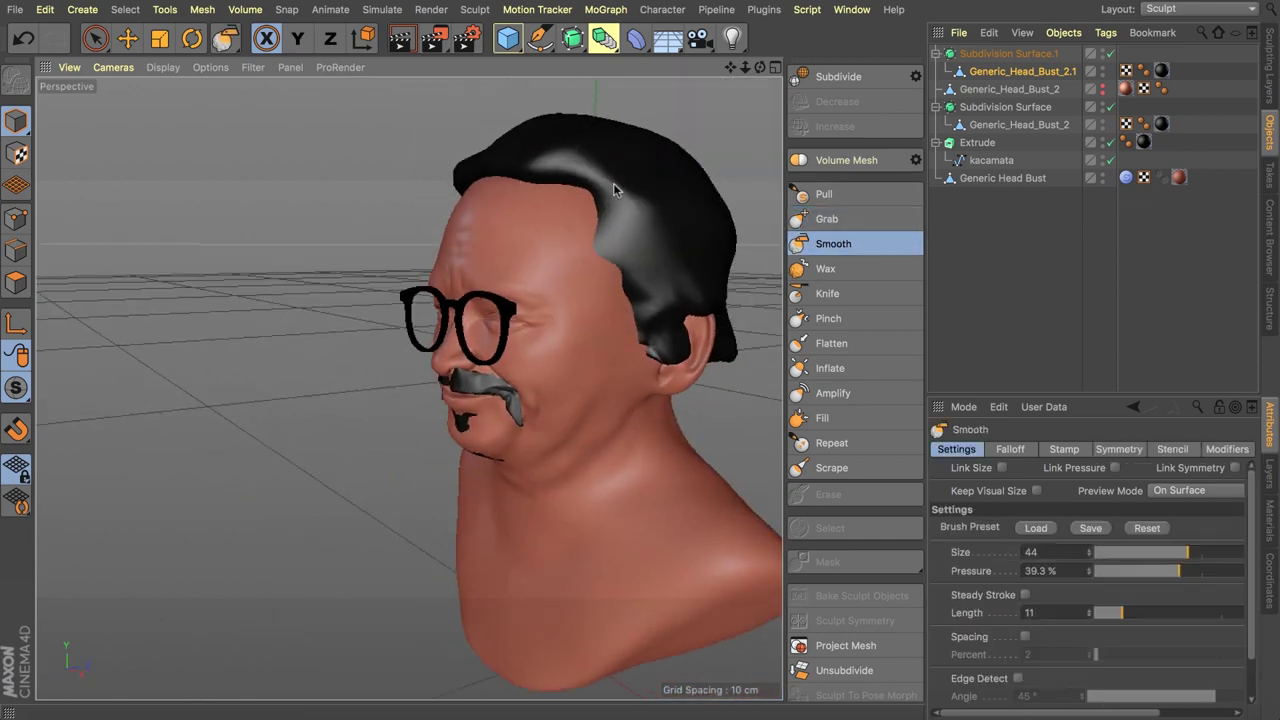
{"action": "left_click_drag", "start_coordinate": [613, 183], "coordinate": [549, 165], "text": "alt"}
{"action": "left_click_drag", "start_coordinate": [627, 349], "coordinate": [560, 330], "text": "alt"}
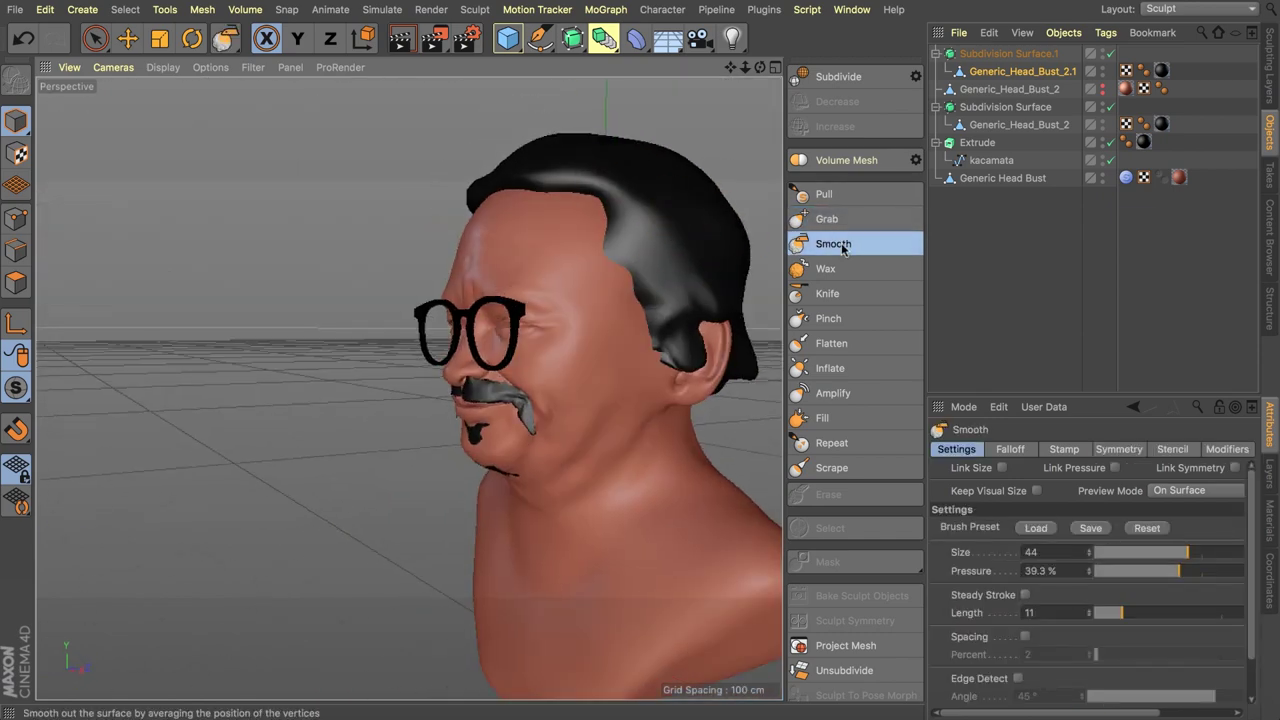
- Reshape the hair at the temple and above the forehead with the Grab brush at size 55
{"action": "left_click", "coordinate": [826, 218]}
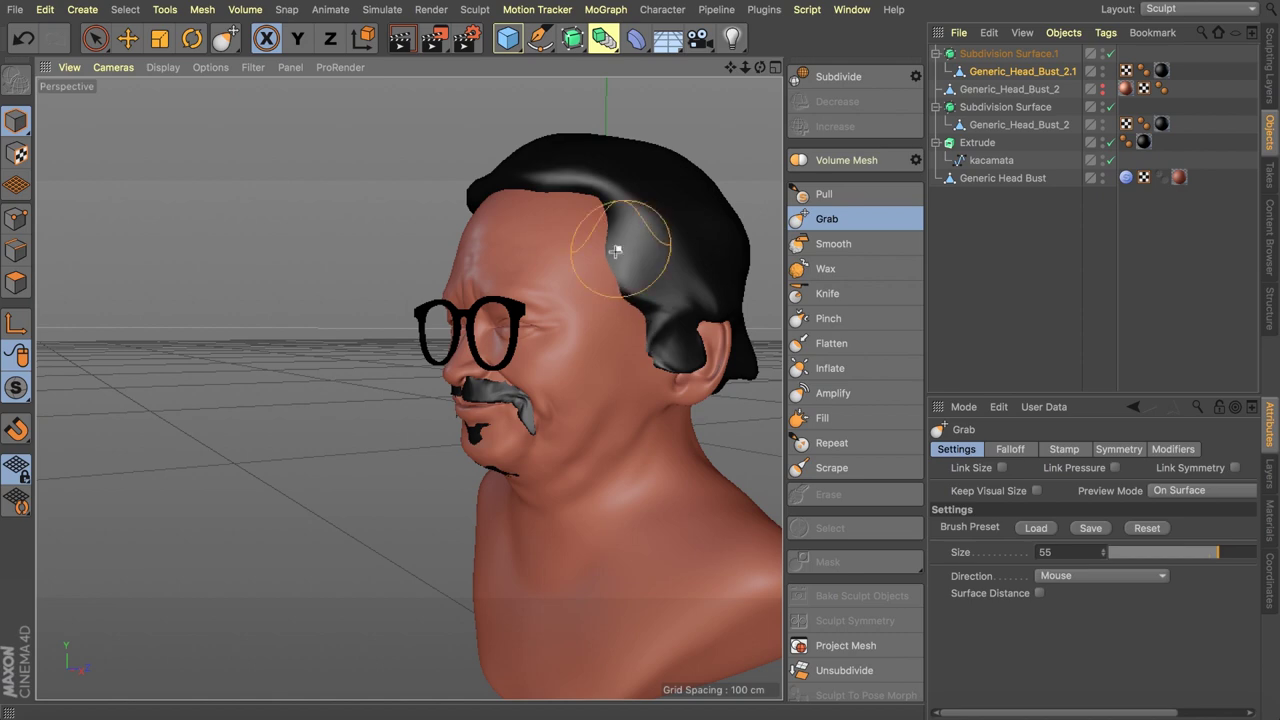
{"action": "left_click_drag", "start_coordinate": [574, 257], "coordinate": [654, 217], "text": "alt"}
{"action": "scroll", "coordinate": [403, 283], "scroll_direction": "up", "scroll_amount": 10}
{"action": "left_click_drag", "start_coordinate": [566, 490], "coordinate": [601, 519], "text": "alt"}
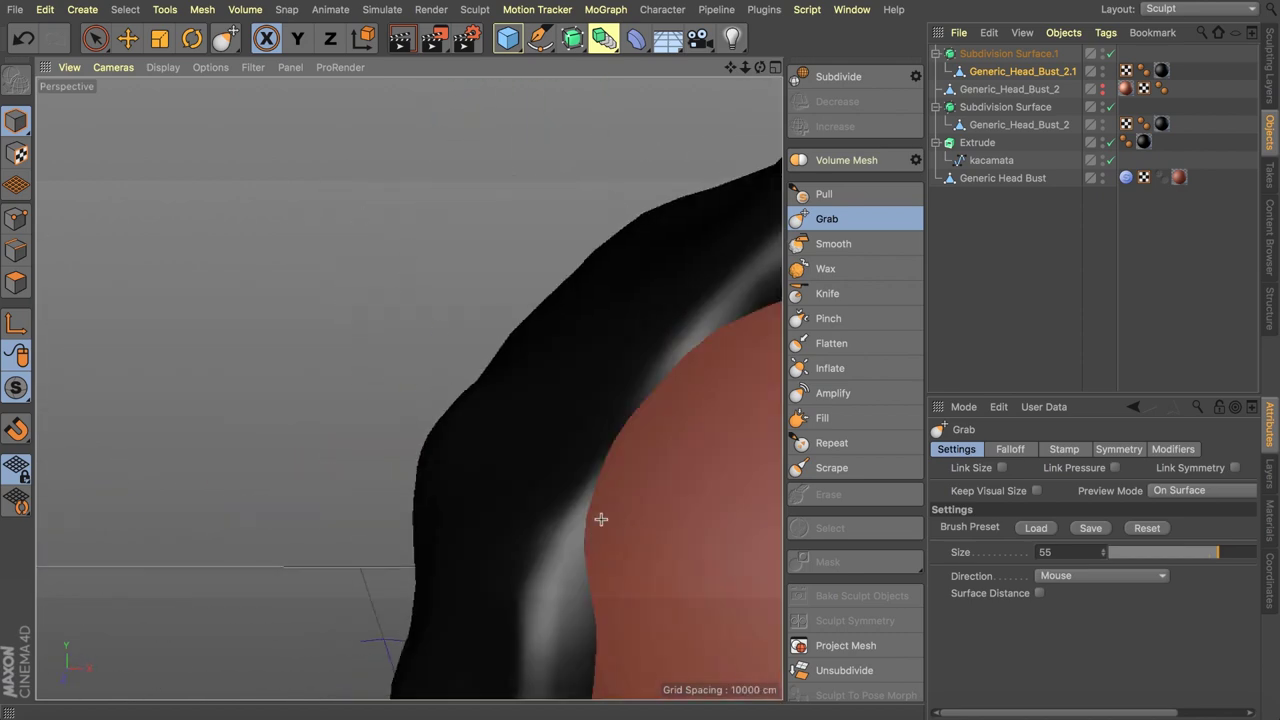
{"action": "scroll", "coordinate": [600, 519], "scroll_direction": "down", "scroll_amount": 10}
{"action": "scroll", "coordinate": [766, 262], "scroll_direction": "up", "scroll_amount": 5}
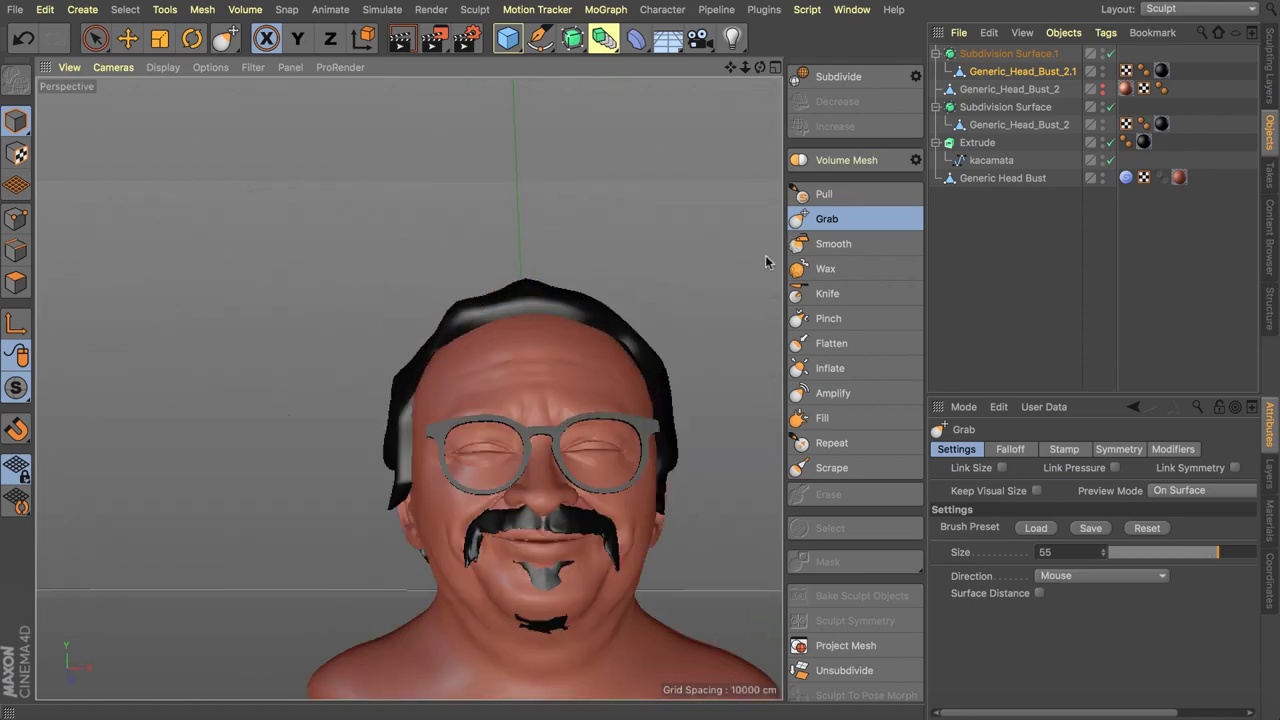
- Smooth the front of the hair and reshape its sides and sideburns with the Grab brush
{"action": "left_click", "coordinate": [833, 243]}
{"action": "left_click_drag", "start_coordinate": [505, 305], "coordinate": [535, 292], "text": "alt"}
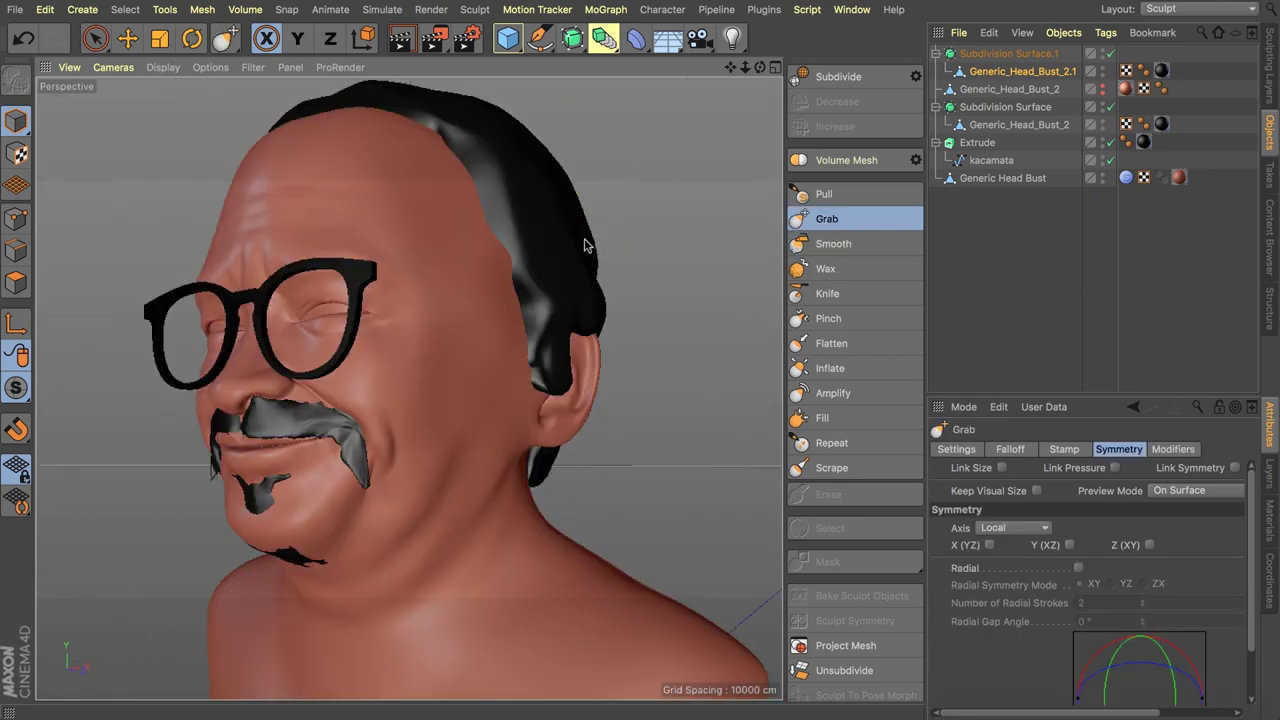
{"action": "mouse_move", "coordinate": [586, 243]}
{"action": "left_mouse_down", "text": "alt"}
{"action": "mouse_move", "coordinate": [557, 232]}
{"action": "mouse_move", "coordinate": [474, 338]}
{"action": "left_mouse_up", "text": "alt"}
{"action": "scroll", "coordinate": [576, 305], "scroll_direction": "down", "scroll_amount": 10}
{"action": "left_click_drag", "start_coordinate": [573, 266], "coordinate": [585, 190], "text": "alt"}
{"action": "scroll", "coordinate": [697, 207], "scroll_direction": "down", "scroll_amount": 4}
{"action": "scroll", "coordinate": [477, 251], "scroll_direction": "up", "scroll_amount": 4}
{"action": "mouse_move", "coordinate": [697, 207]}
{"action": "left_mouse_down", "text": "alt"}
{"action": "mouse_move", "coordinate": [477, 251]}
{"action": "mouse_move", "coordinate": [643, 200]}
{"action": "left_mouse_up", "text": "alt"}
{"action": "scroll", "coordinate": [477, 251], "scroll_direction": "up", "scroll_amount": 5}
{"action": "mouse_move", "coordinate": [477, 251]}
{"action": "left_mouse_down", "text": "alt"}
{"action": "mouse_move", "coordinate": [463, 246]}
{"action": "mouse_move", "coordinate": [394, 331]}
{"action": "left_mouse_up", "text": "alt"}
- Smooth the hair around the ear and refine its outline with the Grab brush
{"action": "left_click", "coordinate": [833, 243]}
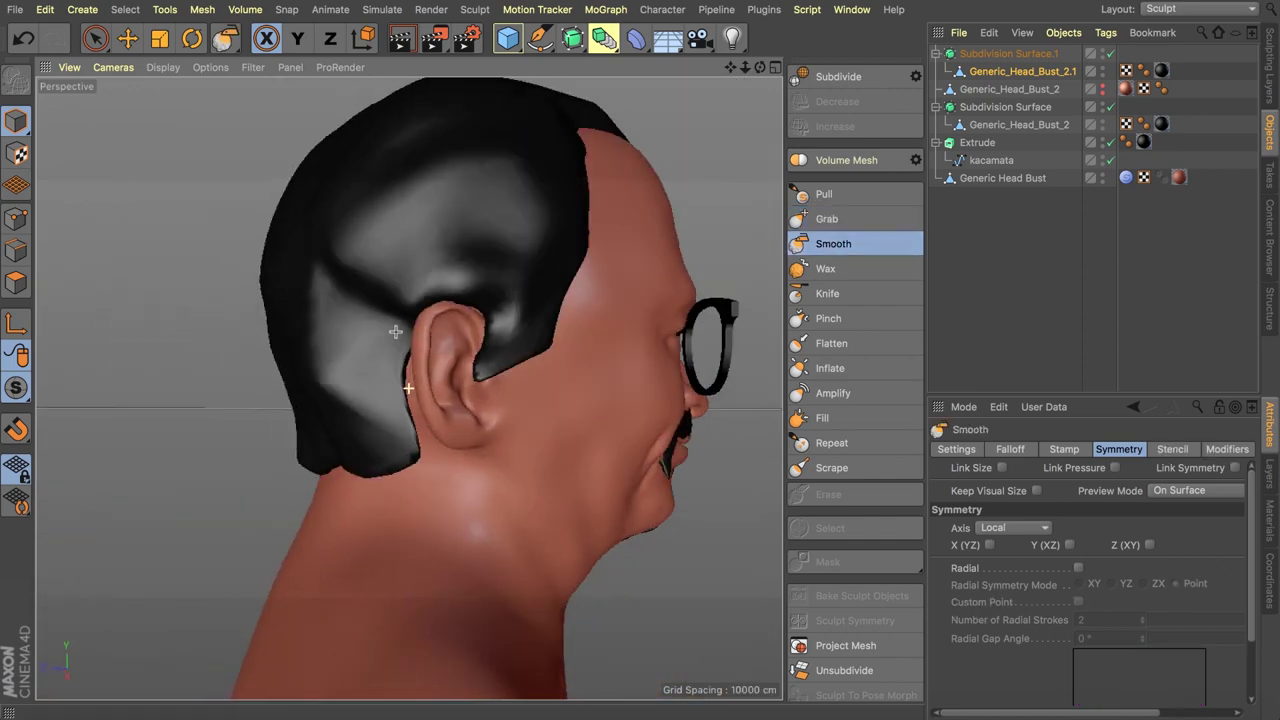
{"action": "left_click", "coordinate": [827, 219]}
{"action": "scroll", "coordinate": [323, 309], "scroll_direction": "down", "scroll_amount": 6}
{"action": "left_click_drag", "start_coordinate": [323, 309], "coordinate": [286, 209], "text": "alt"}
{"action": "scroll", "coordinate": [300, 180], "scroll_direction": "up", "scroll_amount": 6}
- Select the head bust and reshape its forehead along the hairline with the Grab brush
{"action": "key", "text": "e"}
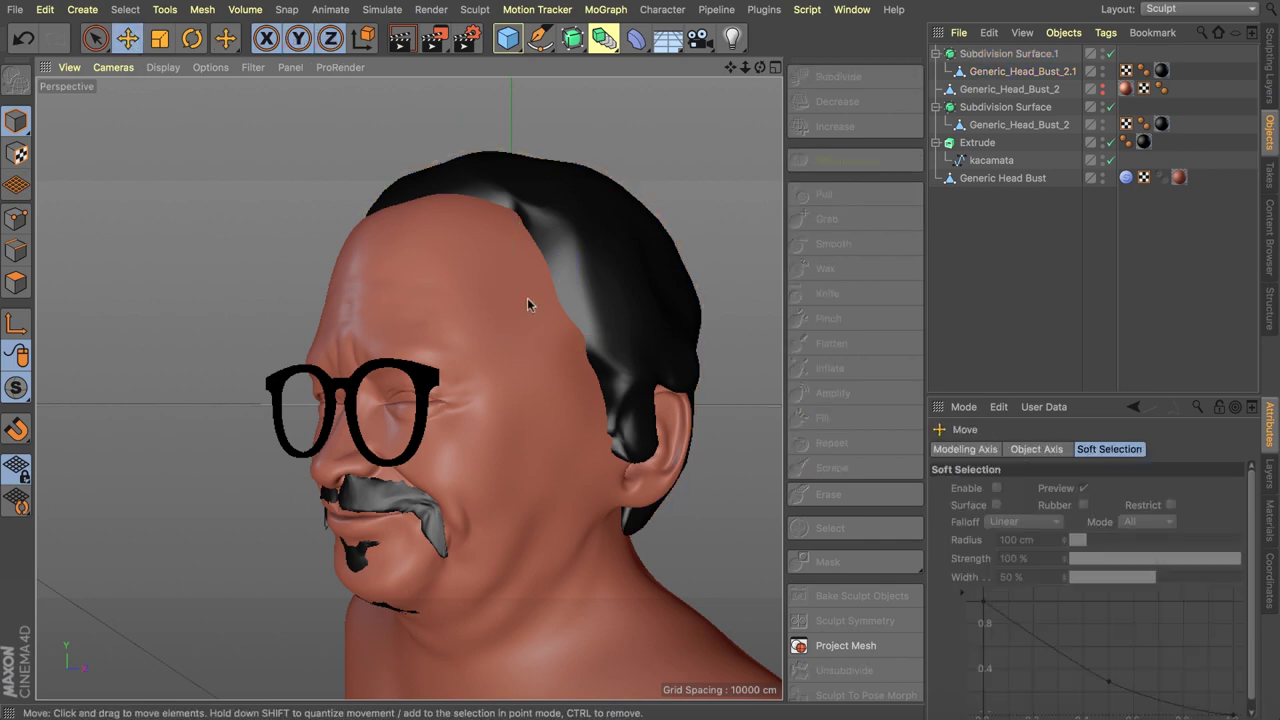
{"action": "left_click", "coordinate": [528, 300]}
{"action": "left_click", "coordinate": [877, 217]}
{"action": "left_click_drag", "start_coordinate": [432, 217], "coordinate": [469, 209]}
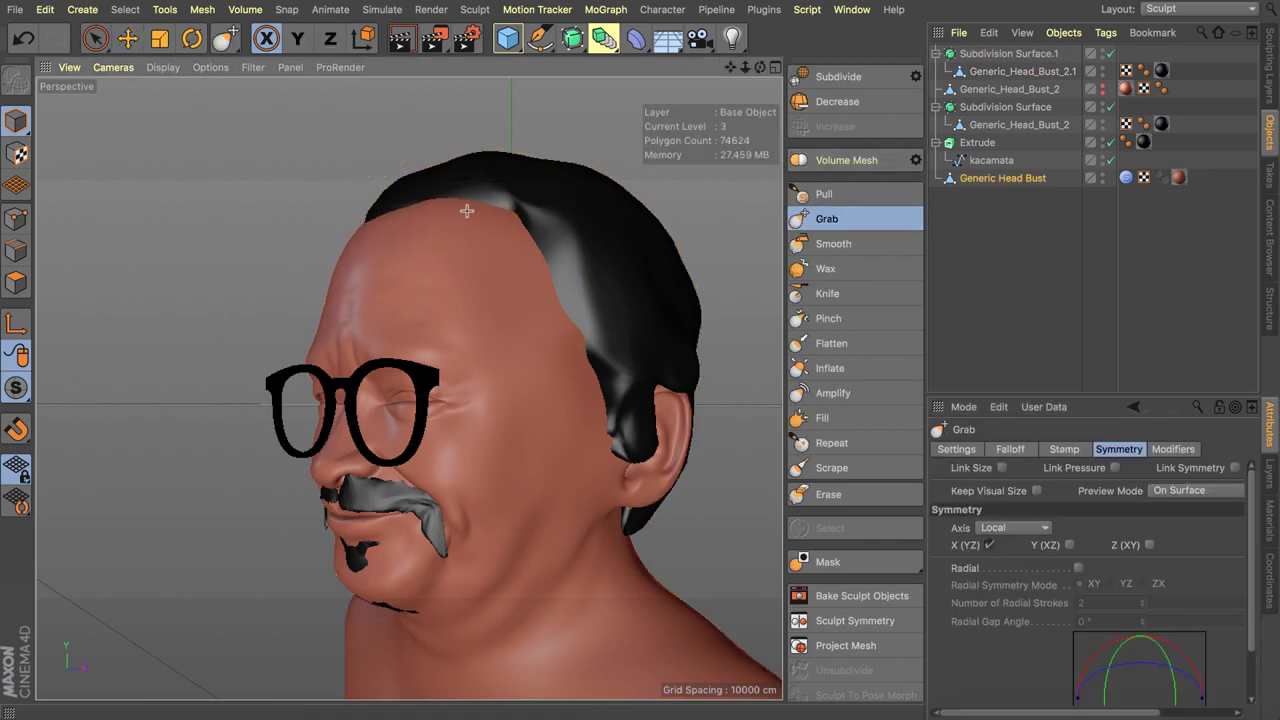
- Examine the bust with its hair, glasses and facial hair from the front and sides
{"action": "scroll", "coordinate": [440, 205], "scroll_direction": "down", "scroll_amount": 6}
{"action": "mouse_move", "coordinate": [390, 195]}
{"action": "left_mouse_down", "text": "alt"}
{"action": "mouse_move", "coordinate": [491, 163]}
{"action": "mouse_move", "coordinate": [466, 175]}
{"action": "left_mouse_up", "text": "alt"}
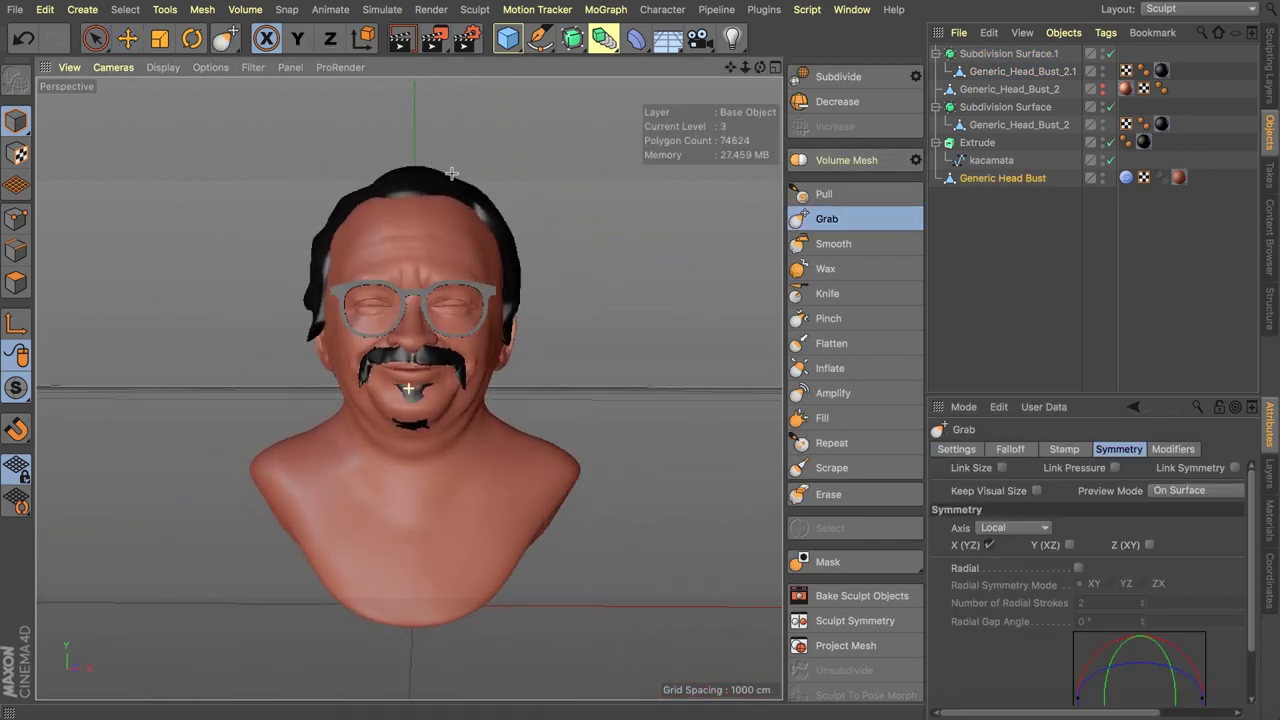
{"action": "scroll", "coordinate": [348, 360], "scroll_direction": "up", "scroll_amount": 5}
{"action": "scroll", "coordinate": [525, 304], "scroll_direction": "down", "scroll_amount": 5}
{"action": "left_click_drag", "start_coordinate": [640, 277], "coordinate": [683, 274], "text": "alt"}
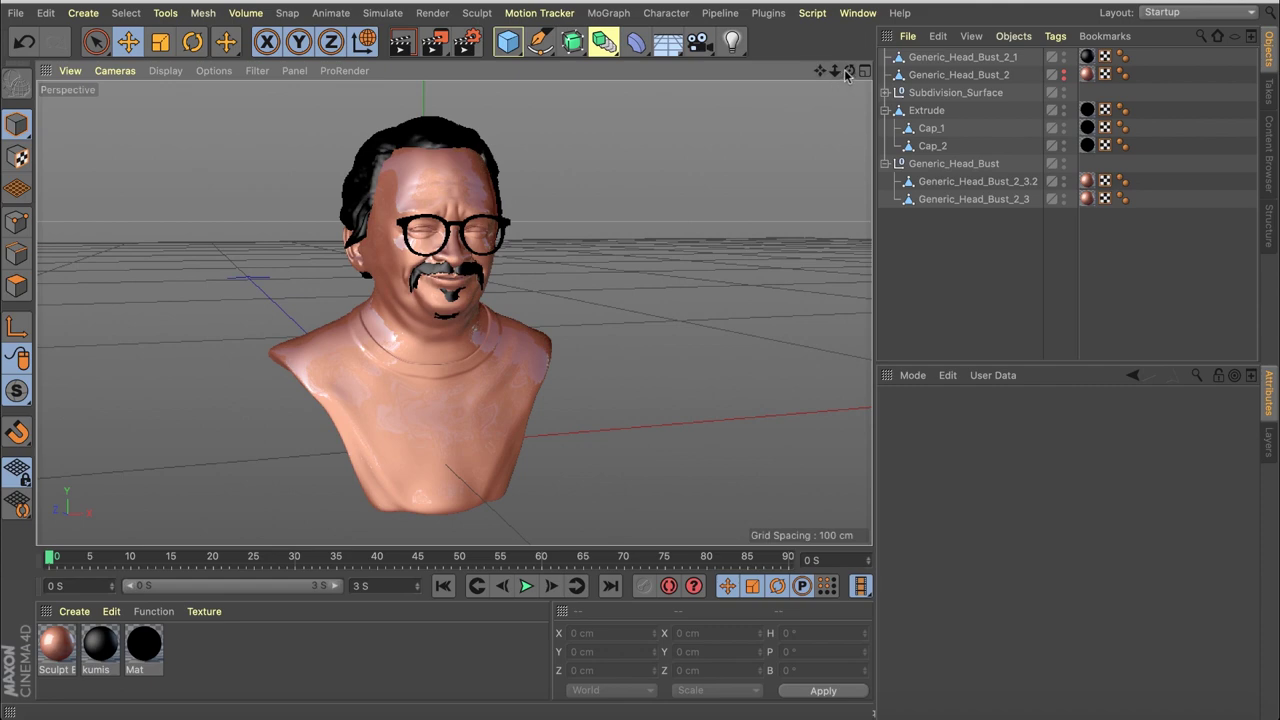
{"action": "left_click_drag", "start_coordinate": [849, 70], "coordinate": [519, 108]}
{"action": "left_click_drag", "start_coordinate": [849, 71], "coordinate": [1064, 52]}
{"action": "left_click_drag", "start_coordinate": [774, 74], "coordinate": [840, 95]}
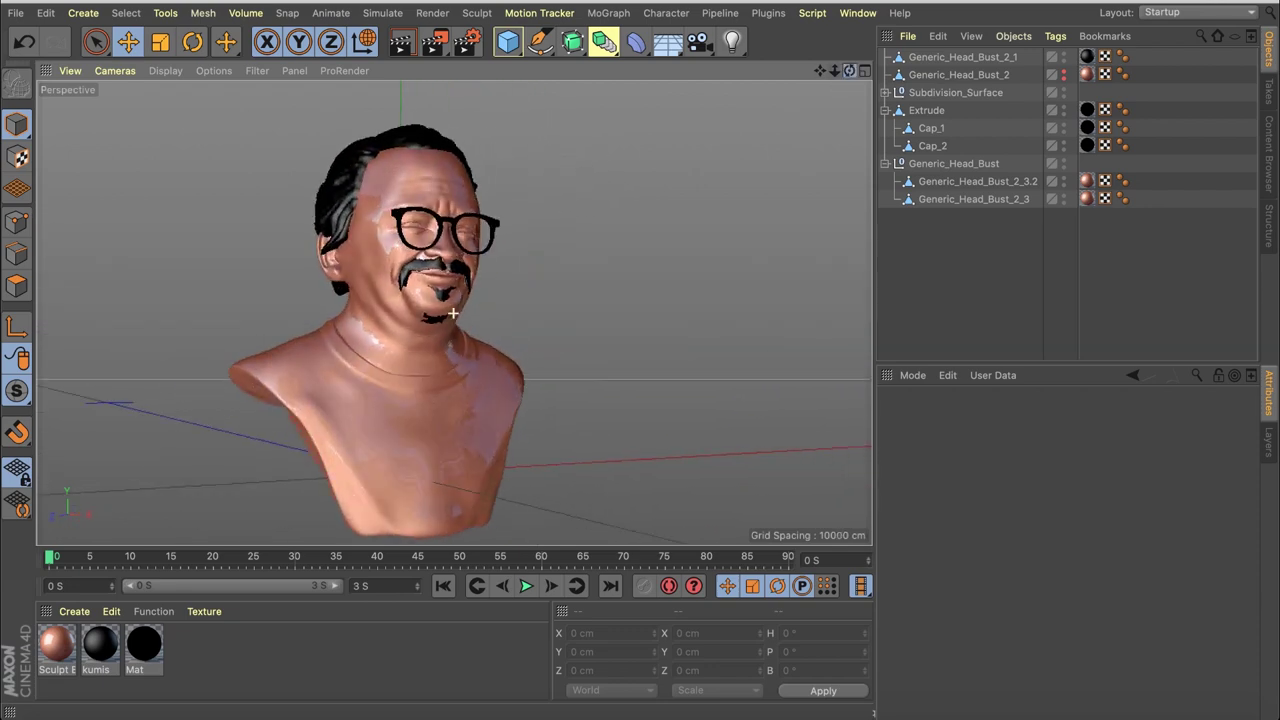